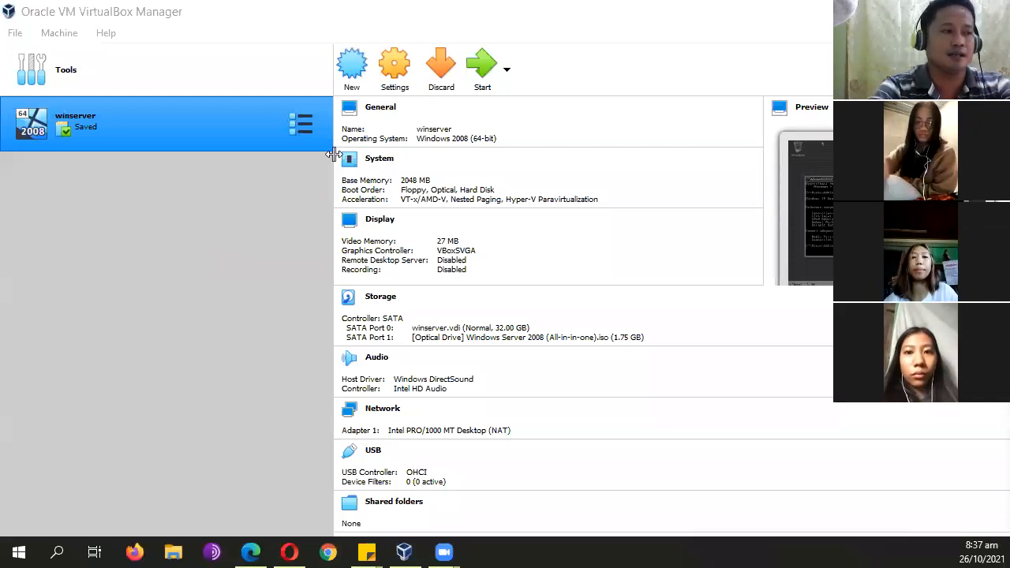
Start creating a new virtual machine and name it "win2008 server".
left_click(304, 173)
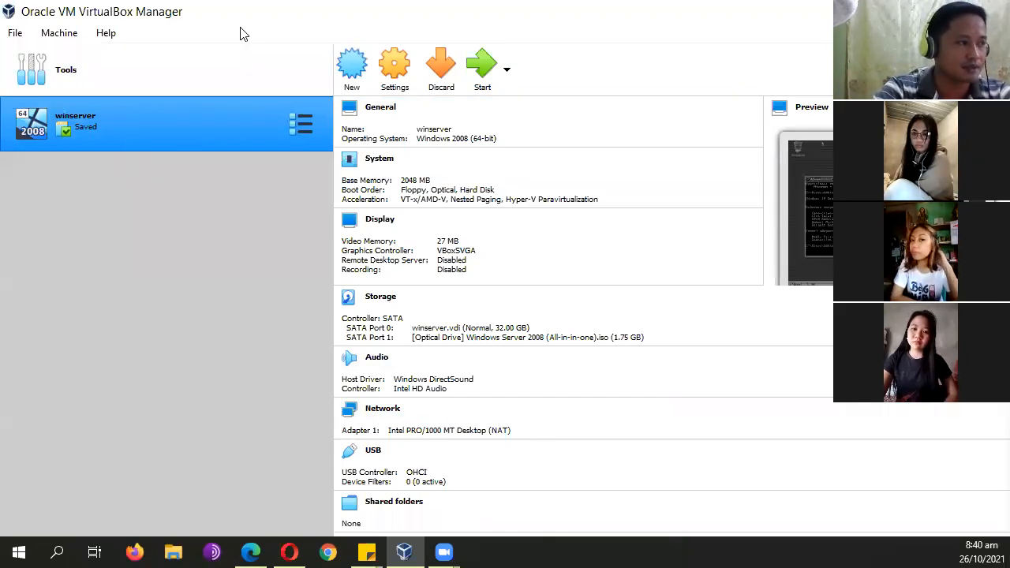
left_click(352, 79)
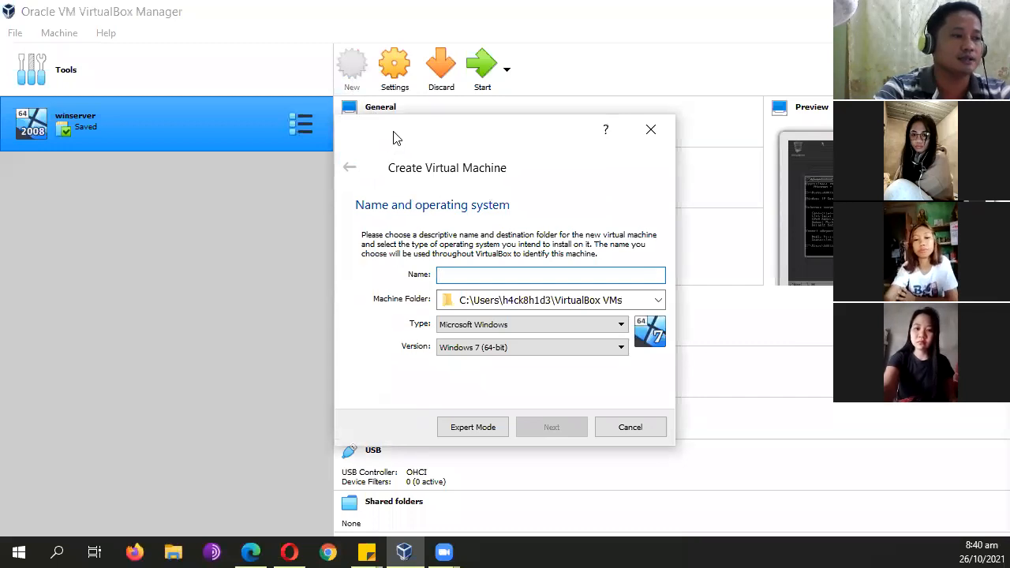
left_click_drag(400, 131, 287, 137)
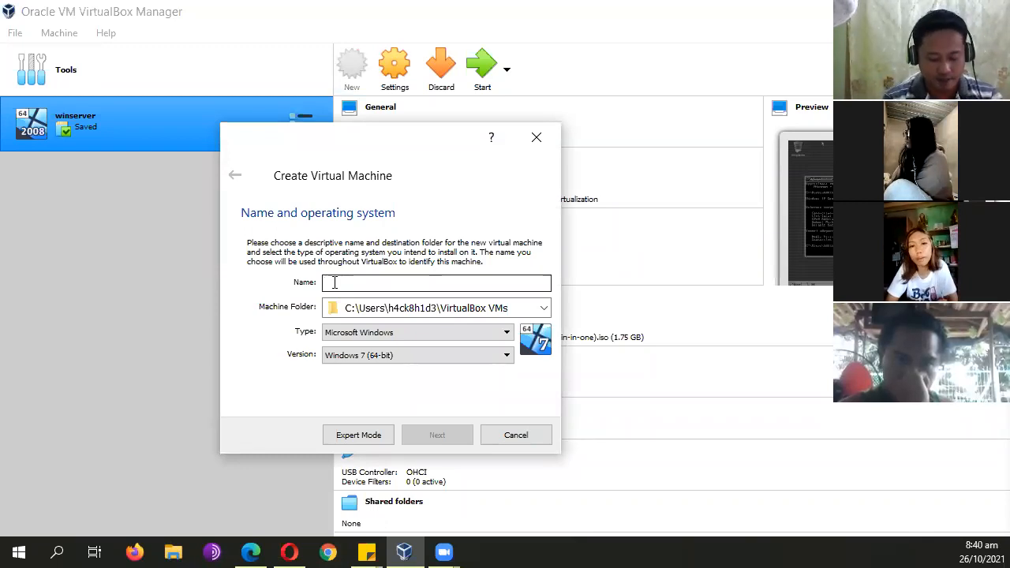
type("2008")
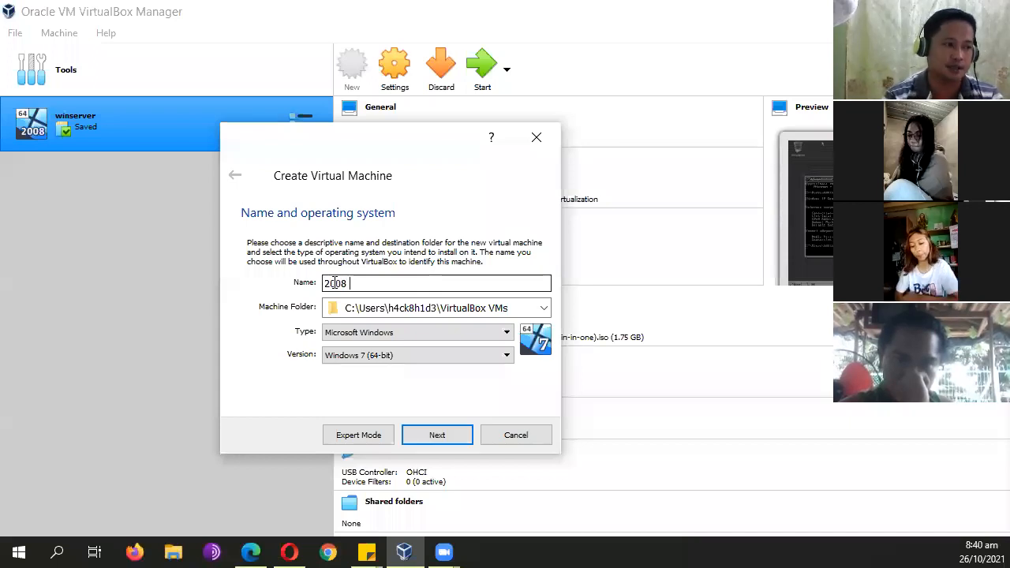
type("win ")
type("server")
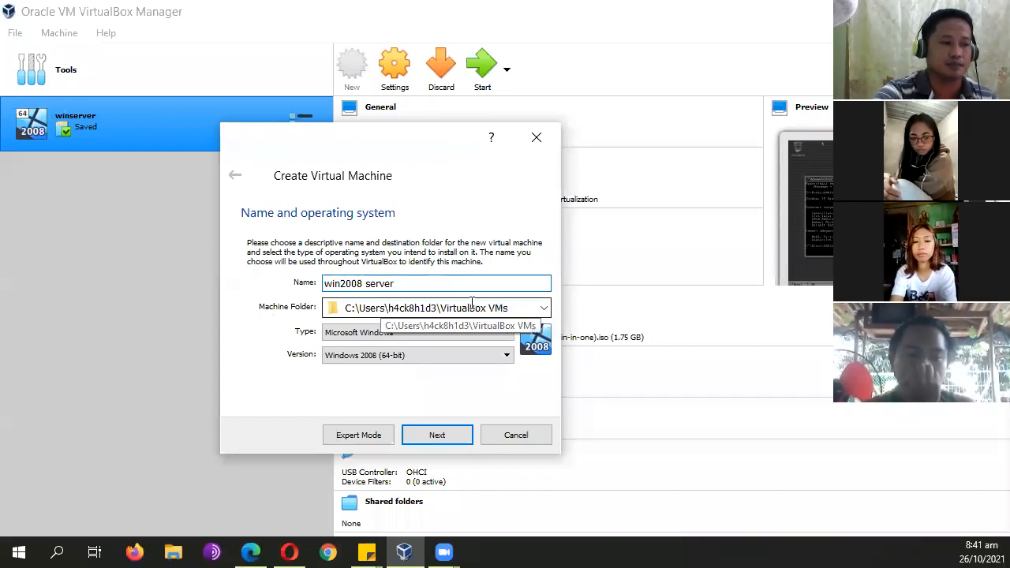
left_click_drag(413, 142, 438, 134)
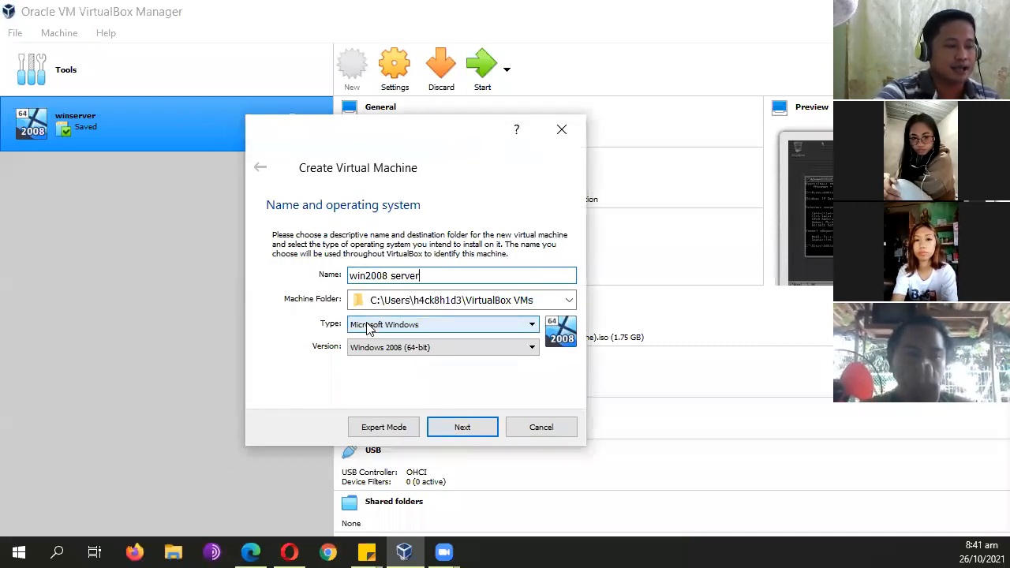
Review the available operating system types and versions, keep Microsoft Windows as the type, and set the version to Windows 2008 (32-bit).
left_click(527, 328)
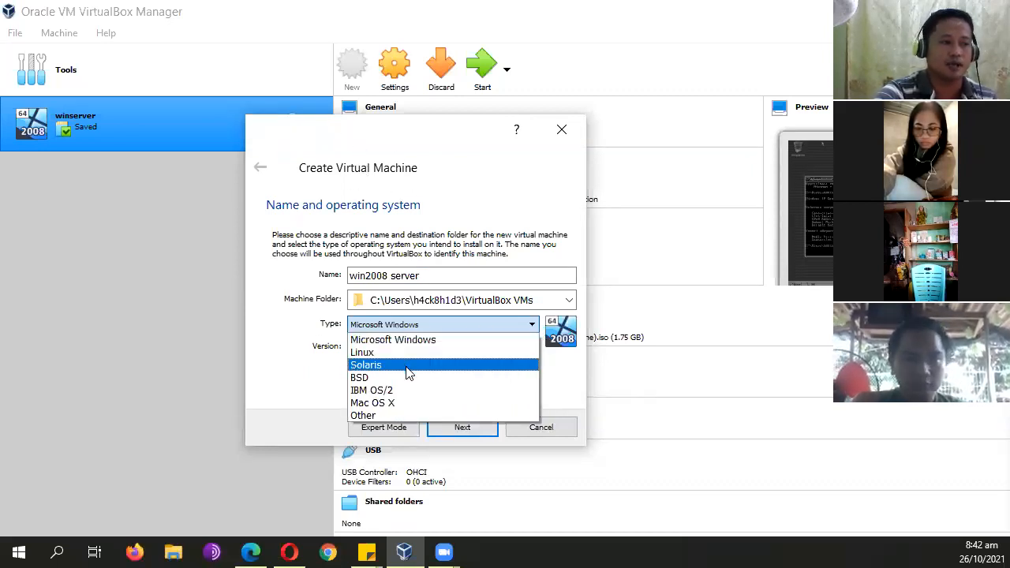
left_click(576, 381)
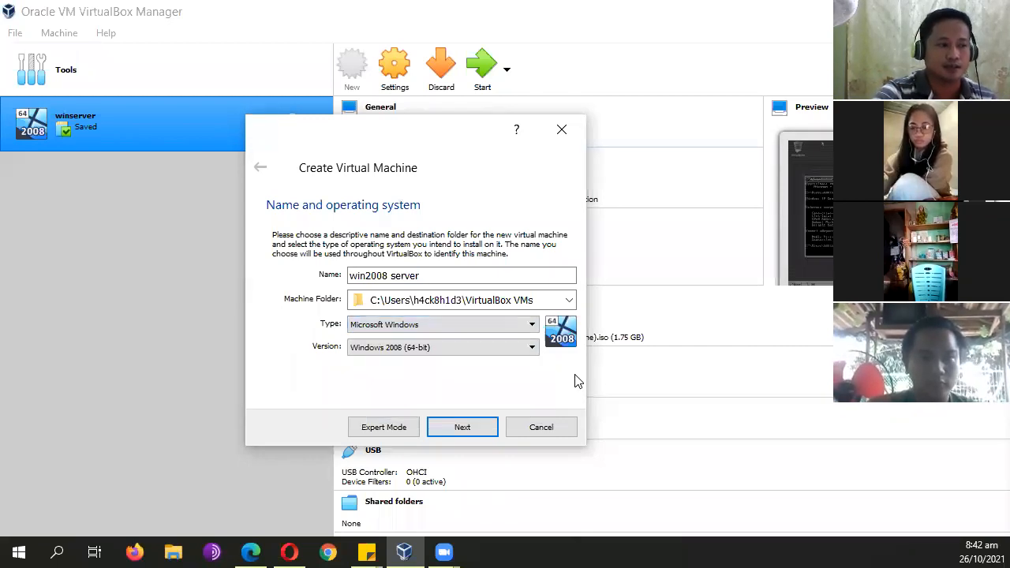
left_click(398, 353)
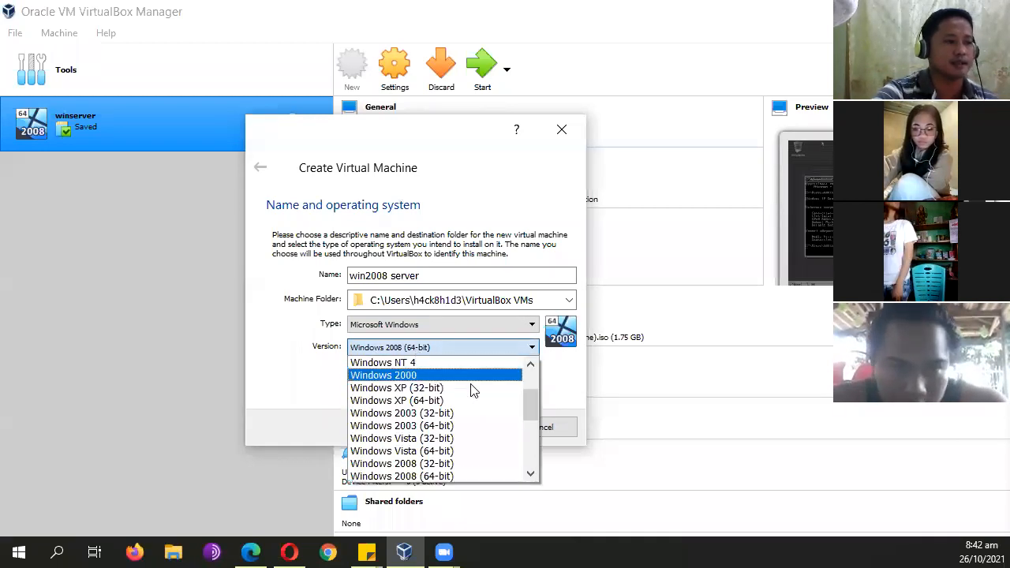
left_click_drag(532, 408, 530, 374)
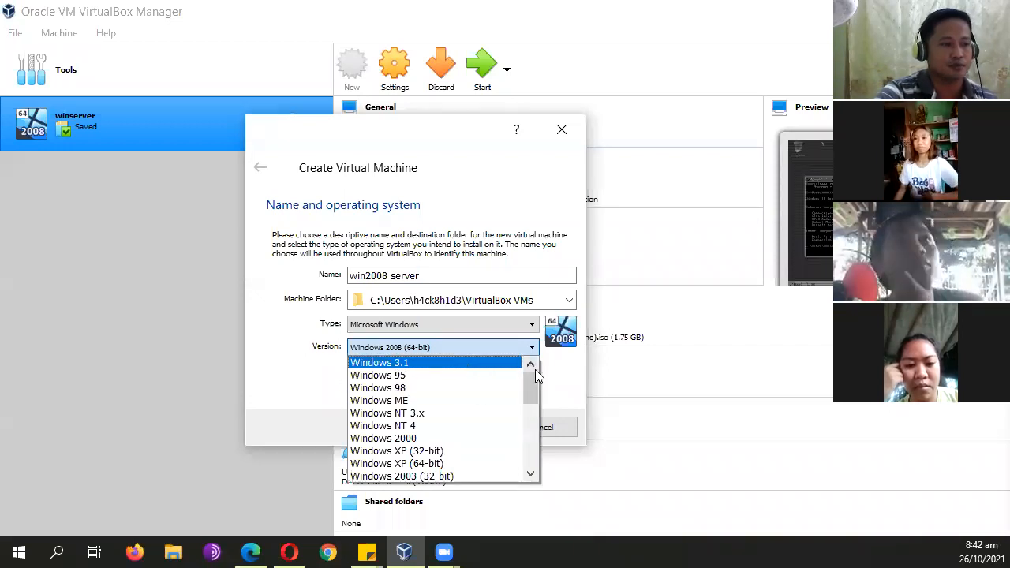
left_click_drag(531, 387, 535, 403)
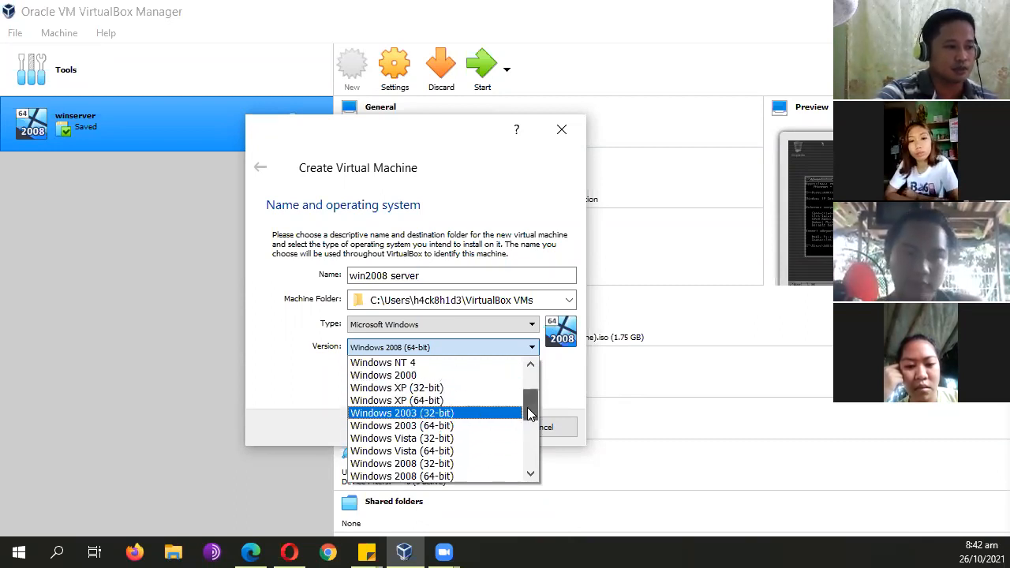
left_click_drag(529, 415, 529, 426)
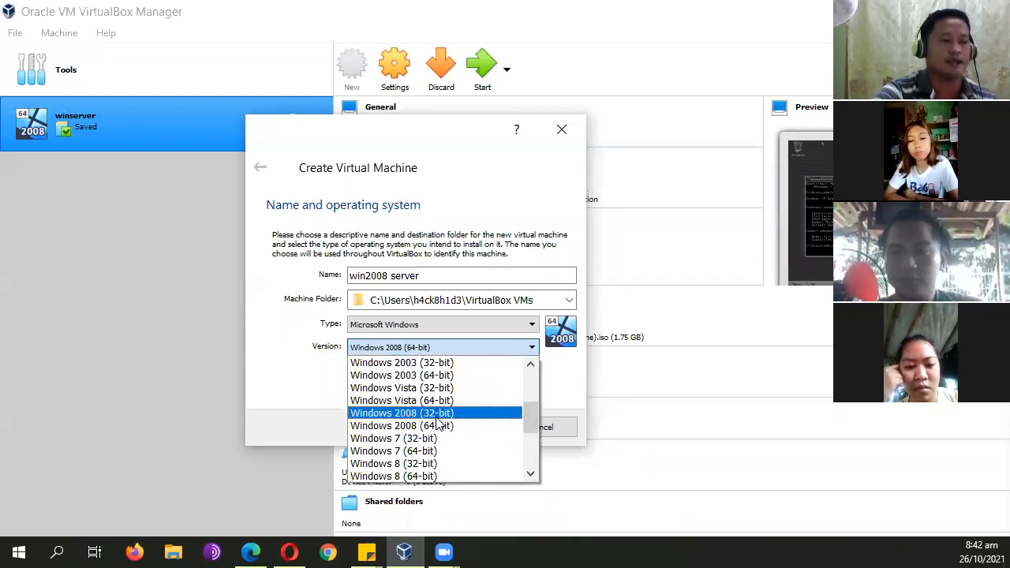
mouse_move(535, 410)
left_mouse_down()
mouse_move(536, 446)
mouse_move(541, 418)
left_mouse_up()
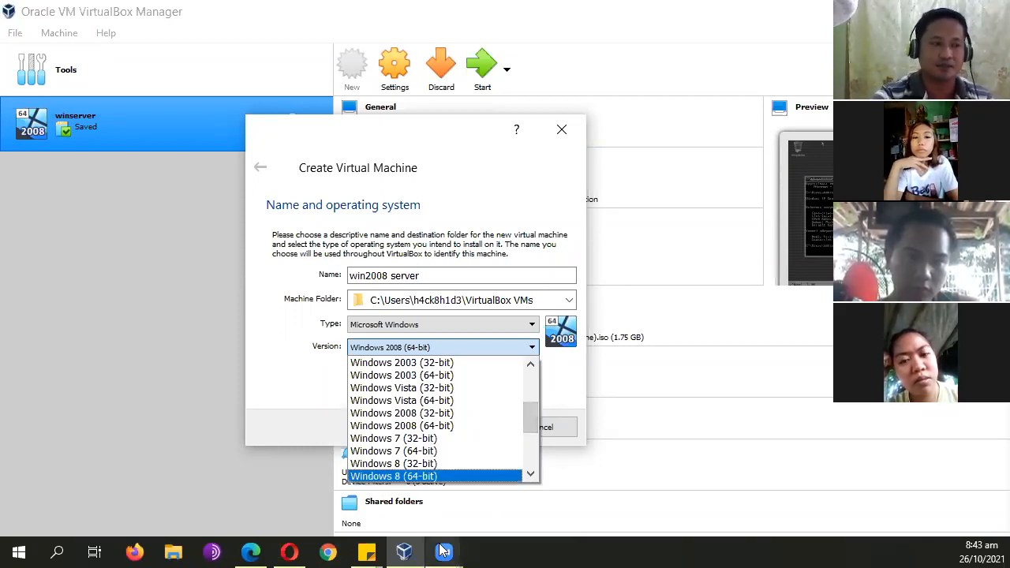
left_click_drag(530, 420, 532, 464)
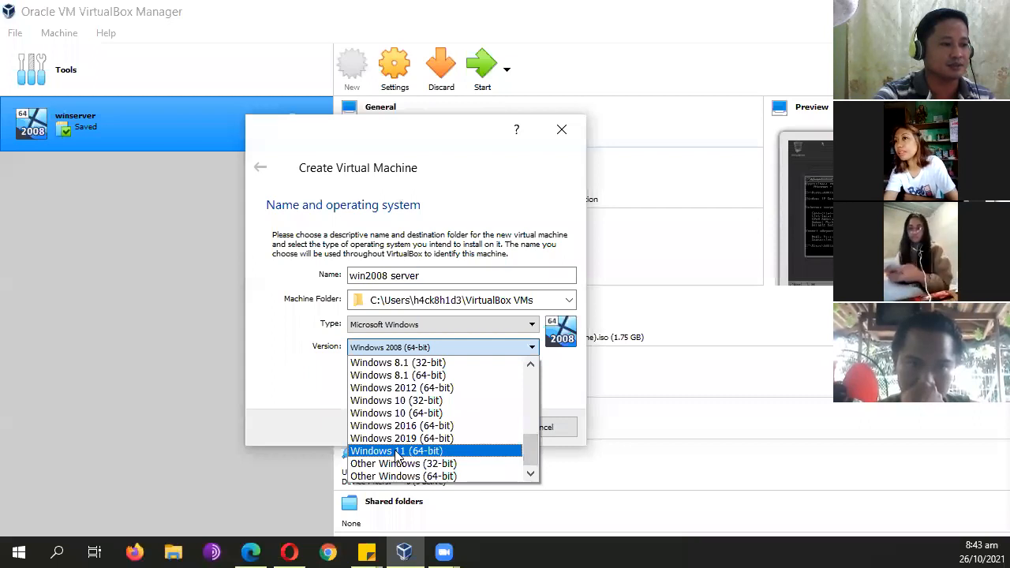
left_click_drag(528, 451, 530, 426)
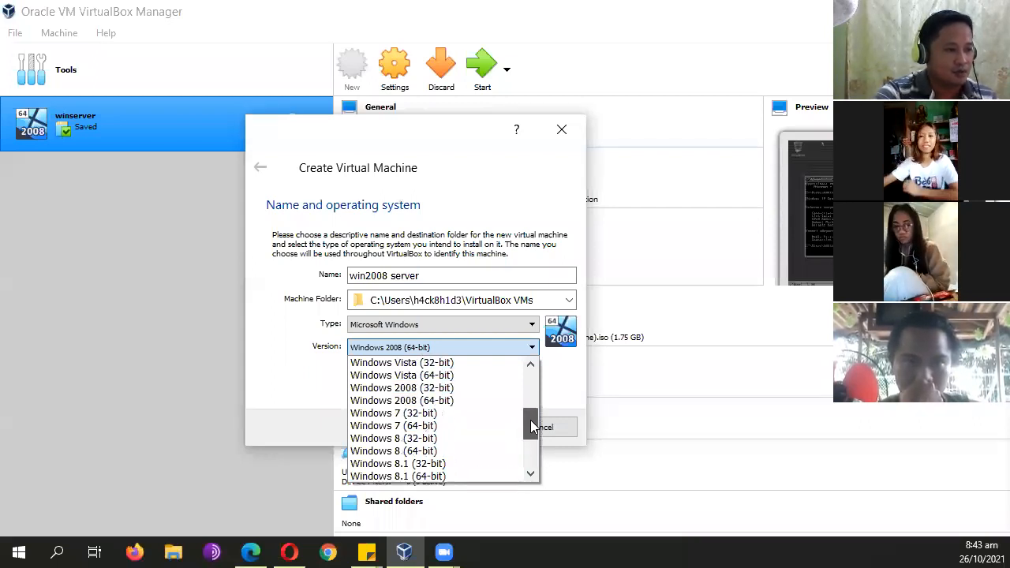
left_click(465, 388)
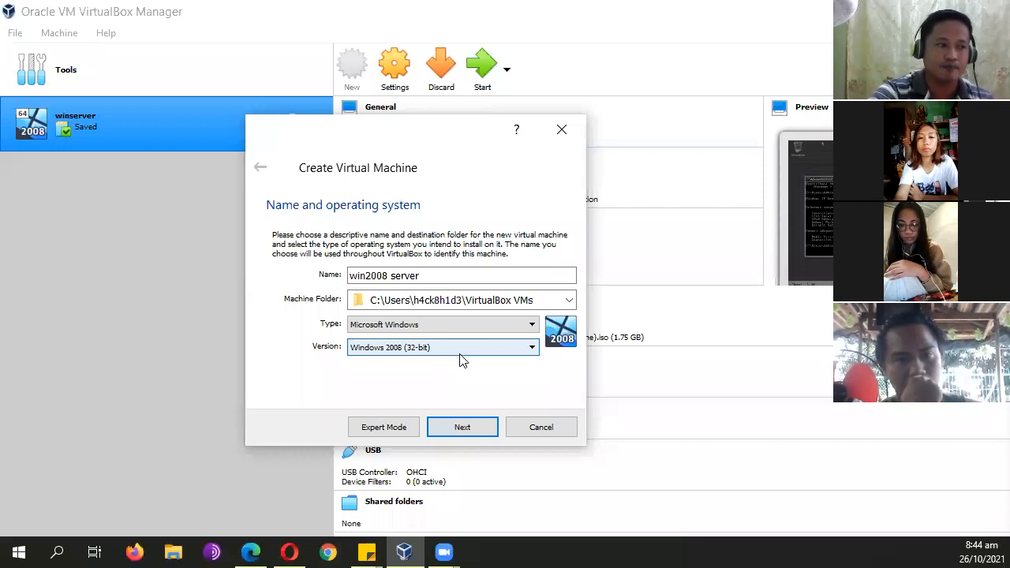
Reselect Windows 2008 (32-bit) in the version choices and continue to the memory size settings.
left_click(533, 349)
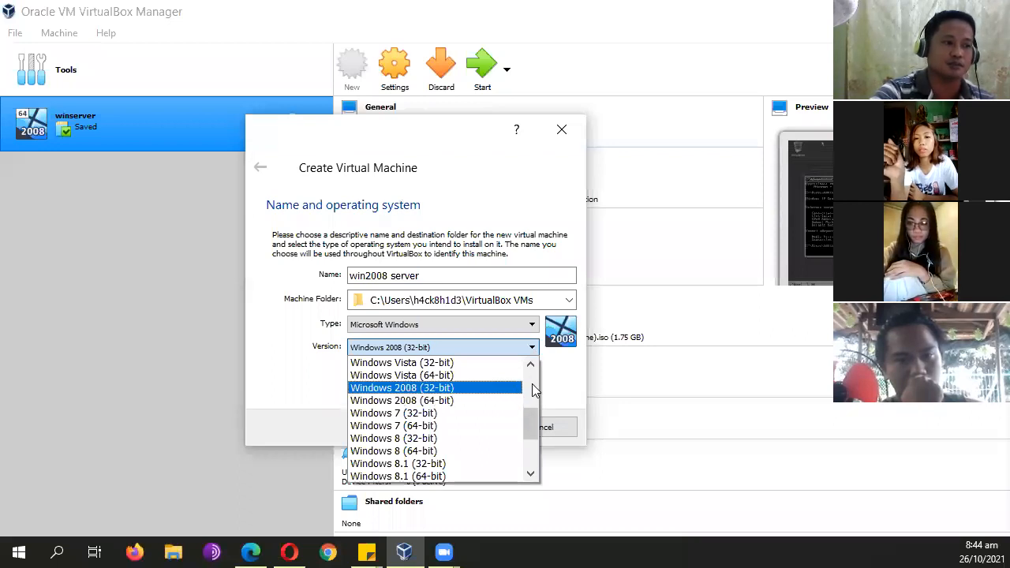
left_click(534, 348)
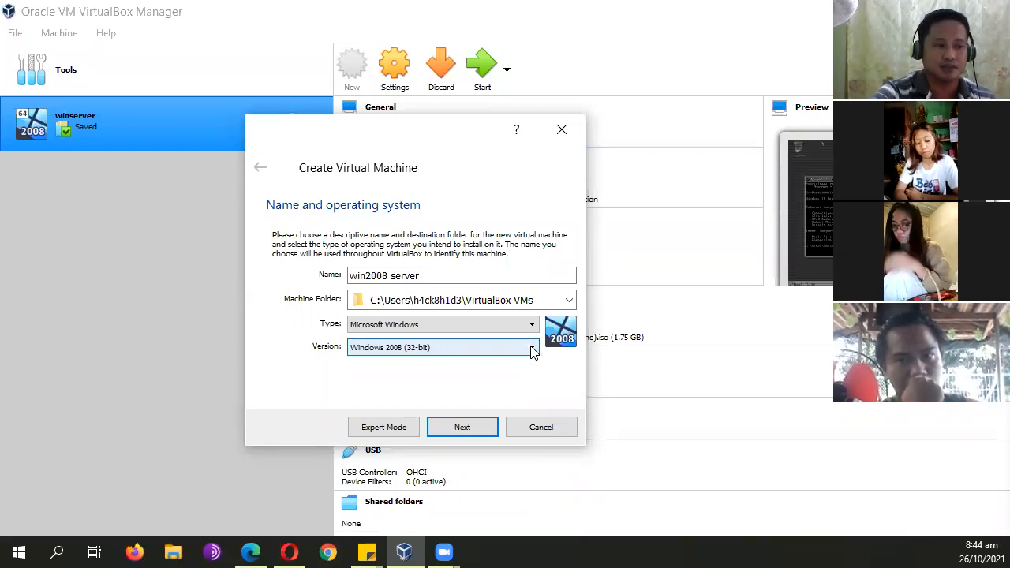
left_click(533, 348)
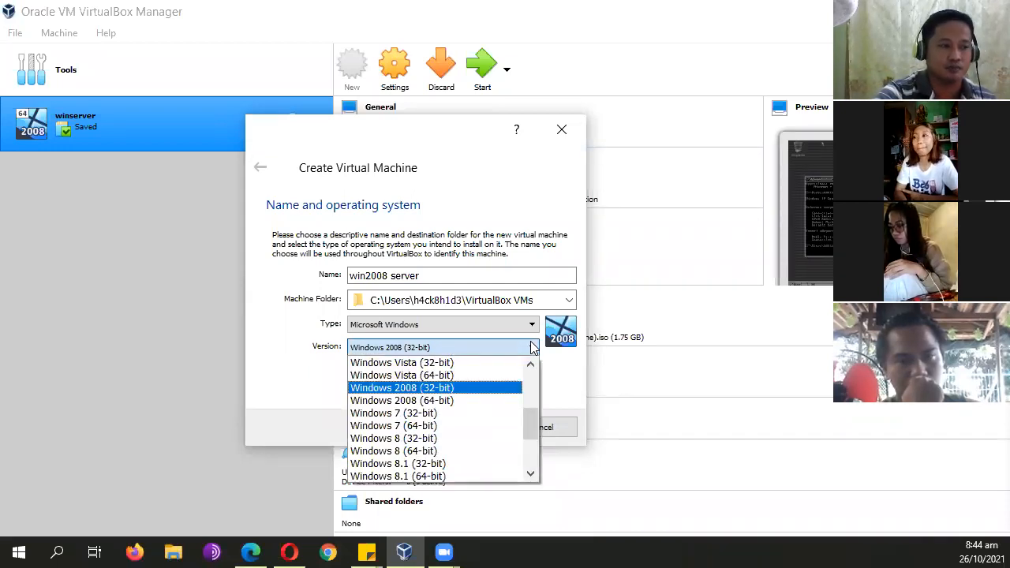
left_click(492, 390)
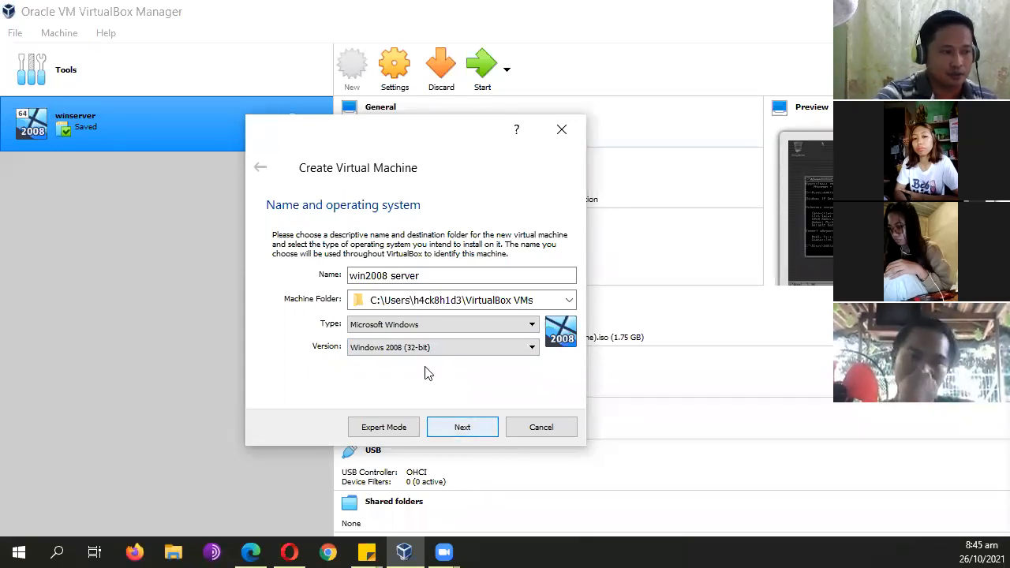
left_click(462, 426)
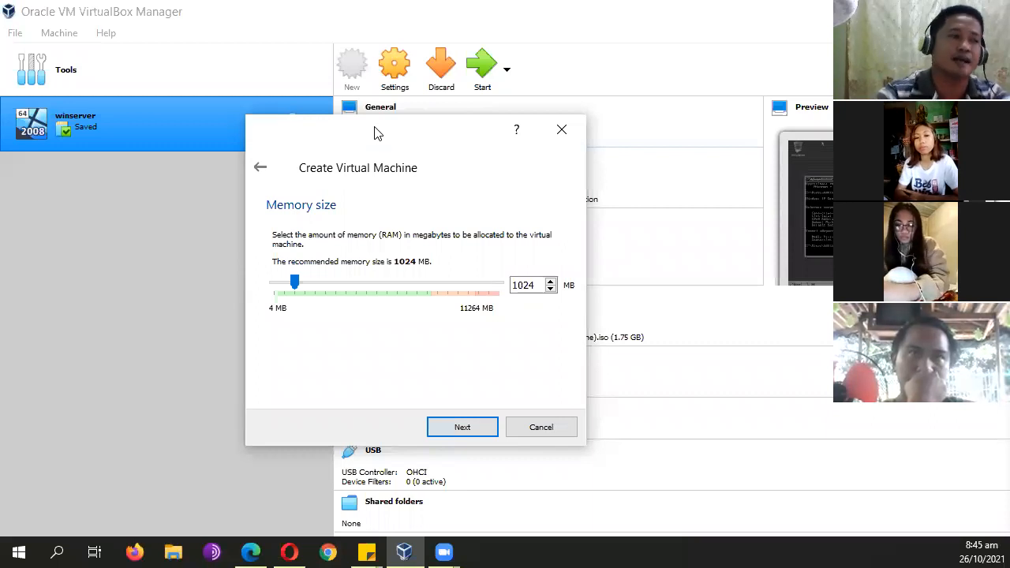
Set the virtual machine's memory size to 2024 MB and continue to the hard disk settings.
left_click_drag(376, 132, 413, 157)
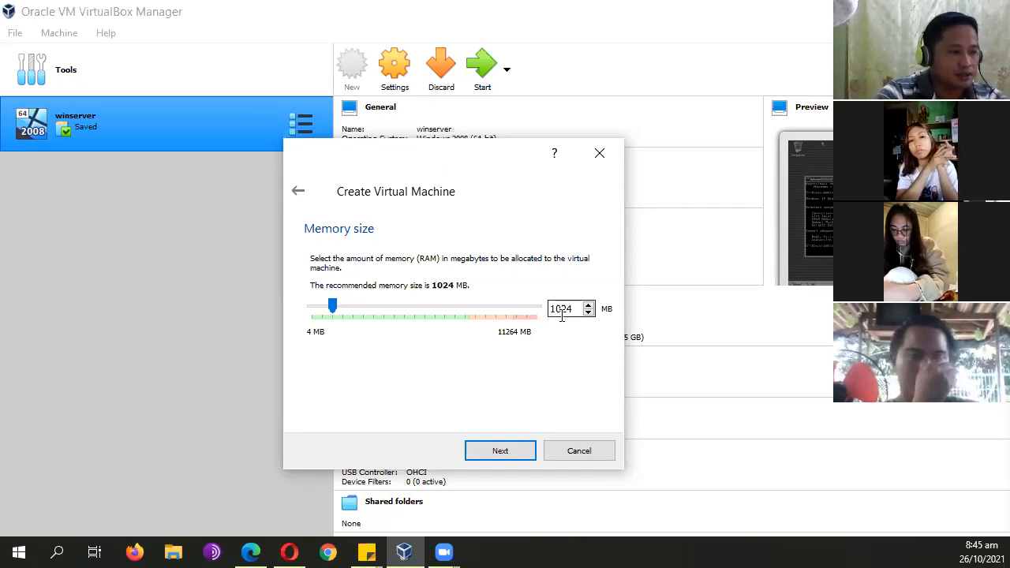
left_click_drag(443, 161, 434, 132)
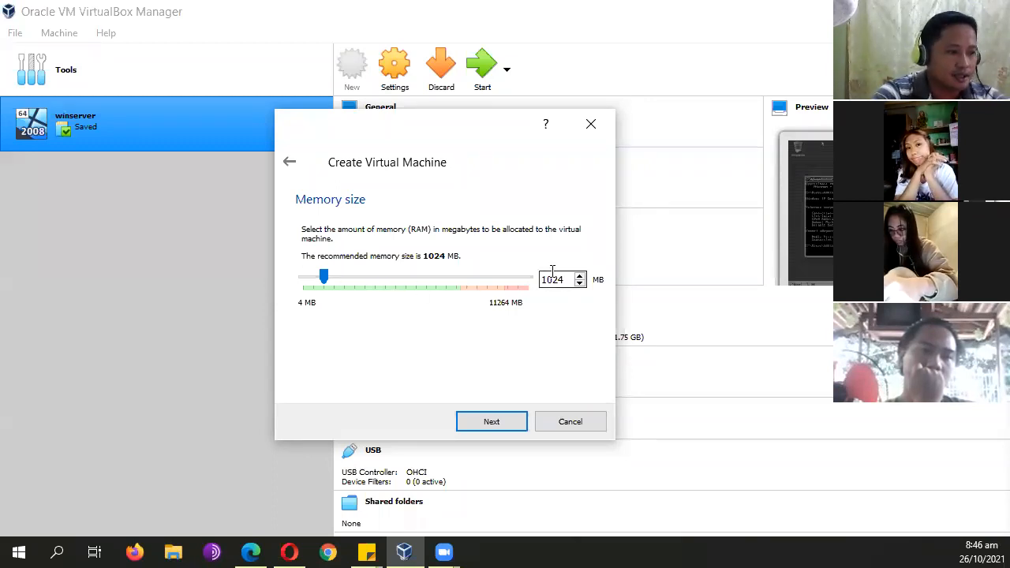
left_click_drag(547, 281, 537, 285)
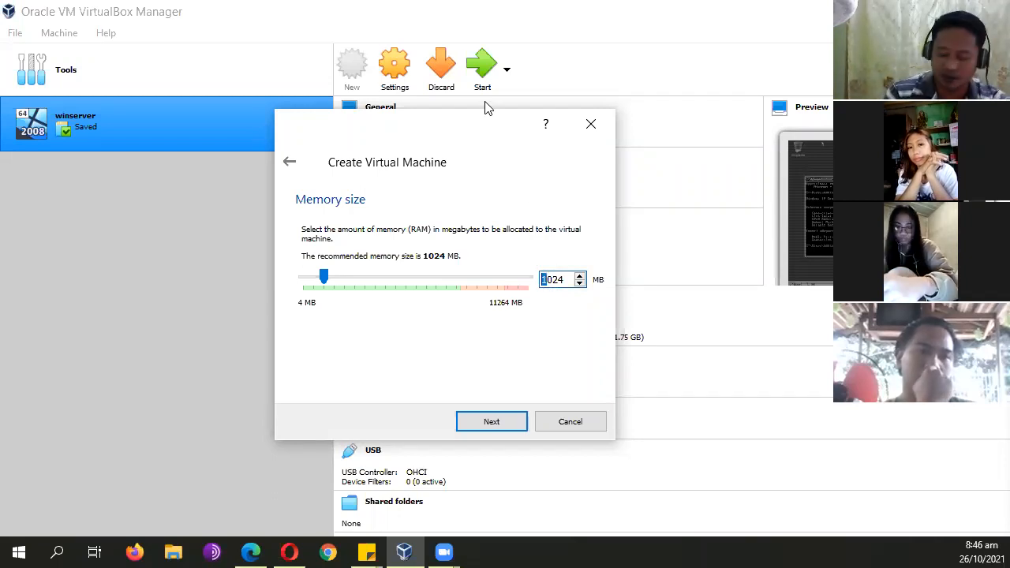
type("2")
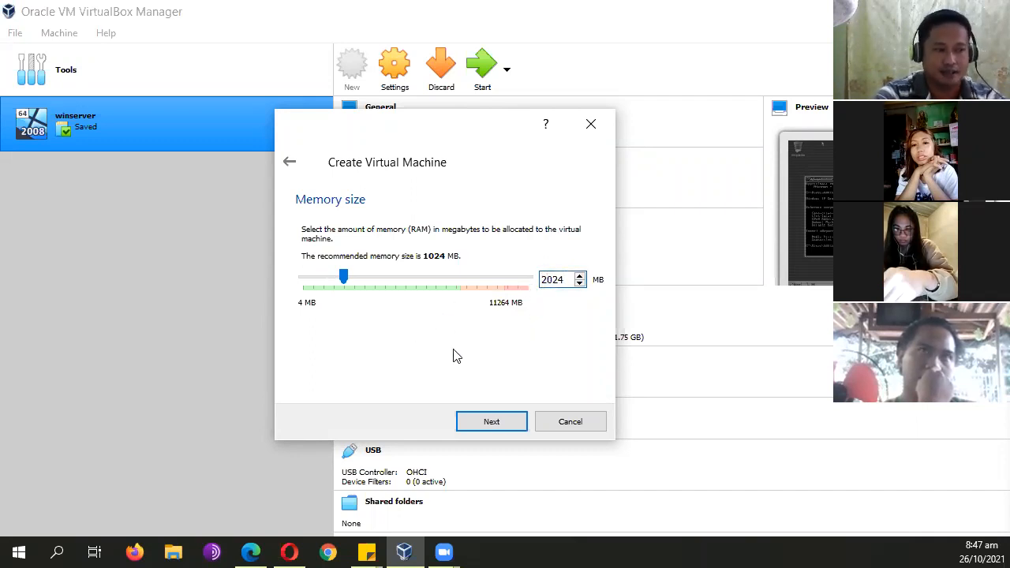
left_click_drag(400, 126, 376, 162)
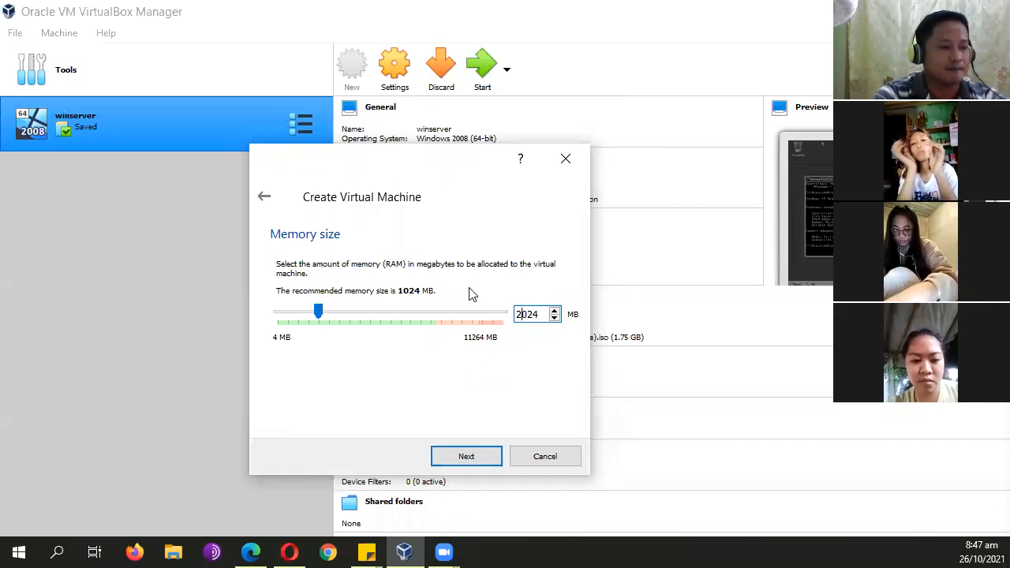
left_click(483, 461)
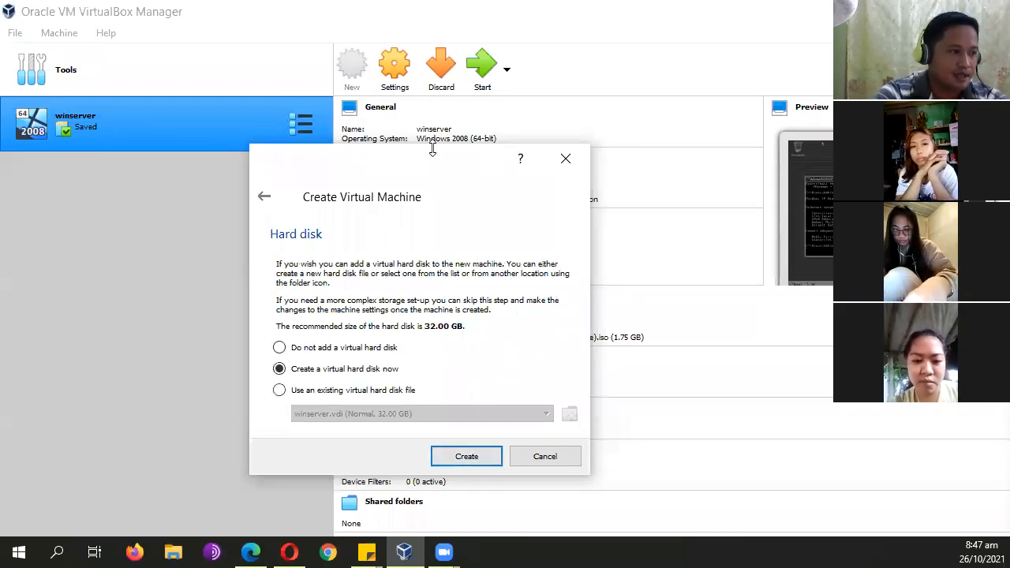
Choose to create a virtual hard disk now, using the VDI file type and dynamically allocated storage.
left_click_drag(431, 162, 469, 89)
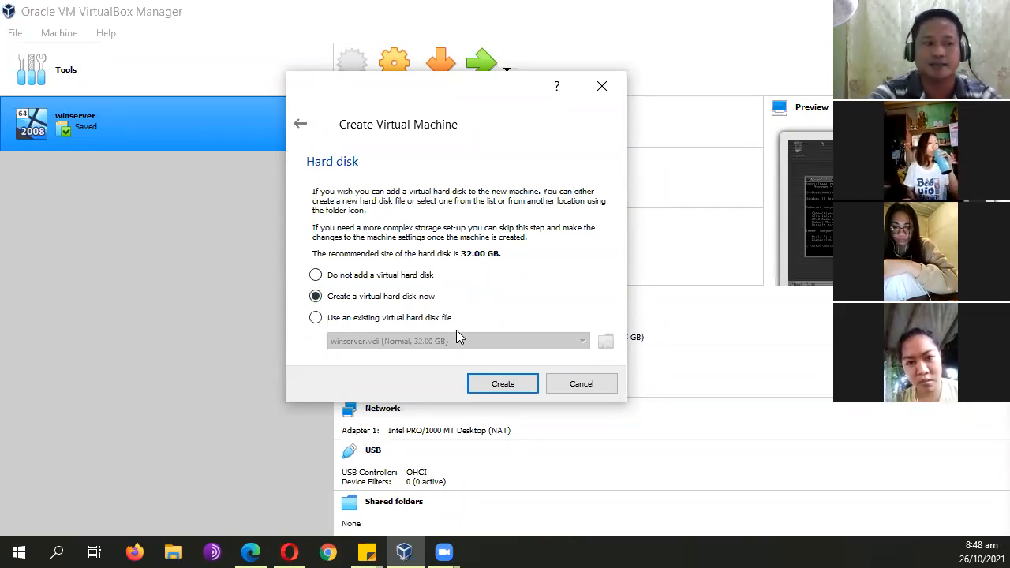
left_click(503, 384)
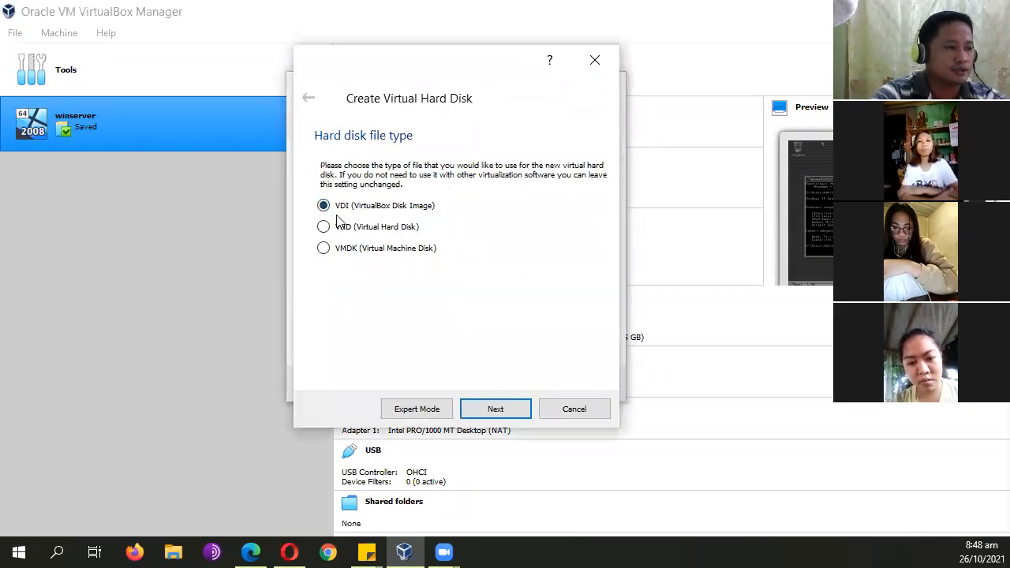
left_click_drag(402, 60, 458, 61)
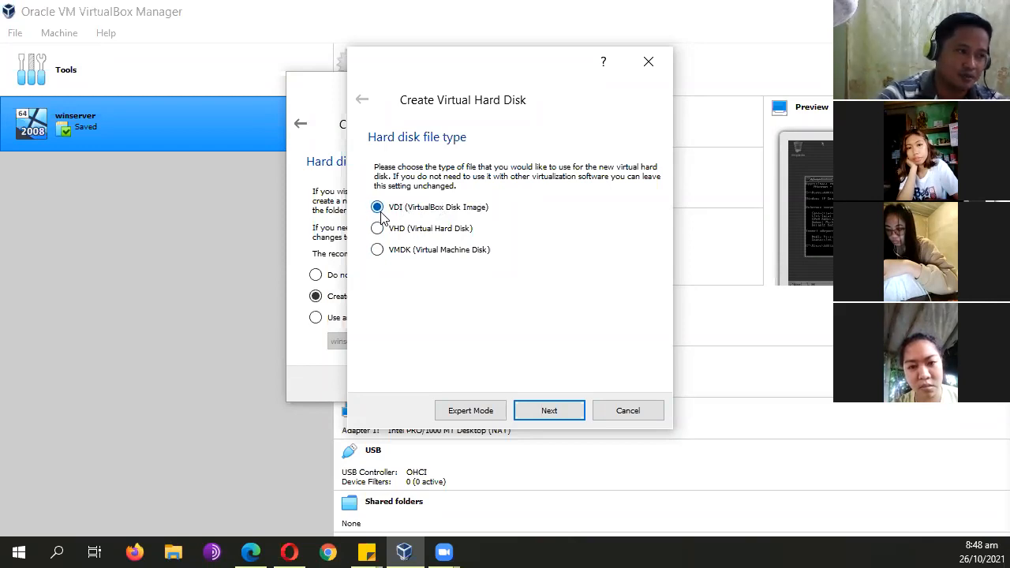
left_click(560, 410)
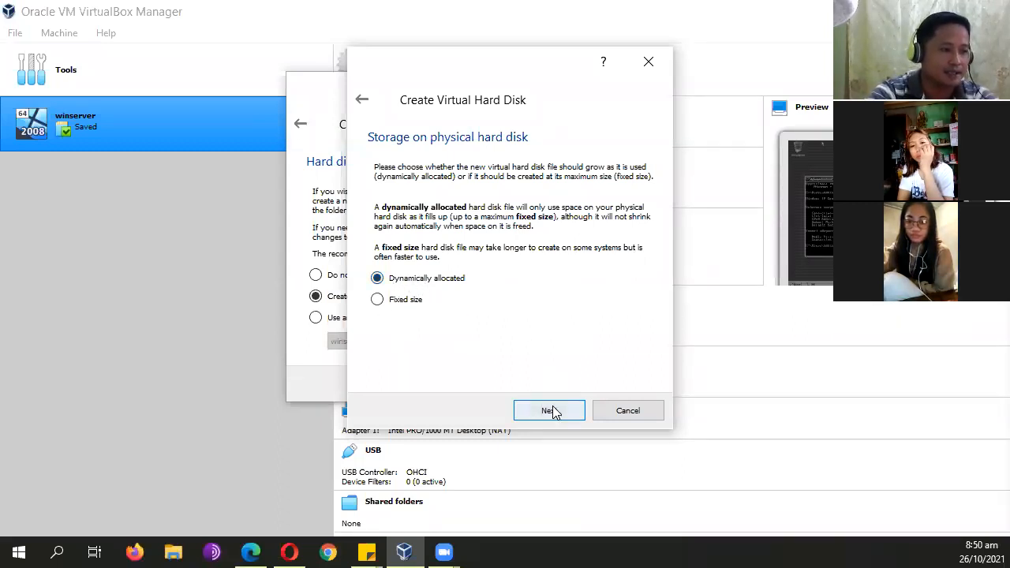
mouse_move(531, 60)
left_mouse_down()
mouse_move(552, 44)
mouse_move(538, 50)
left_mouse_up()
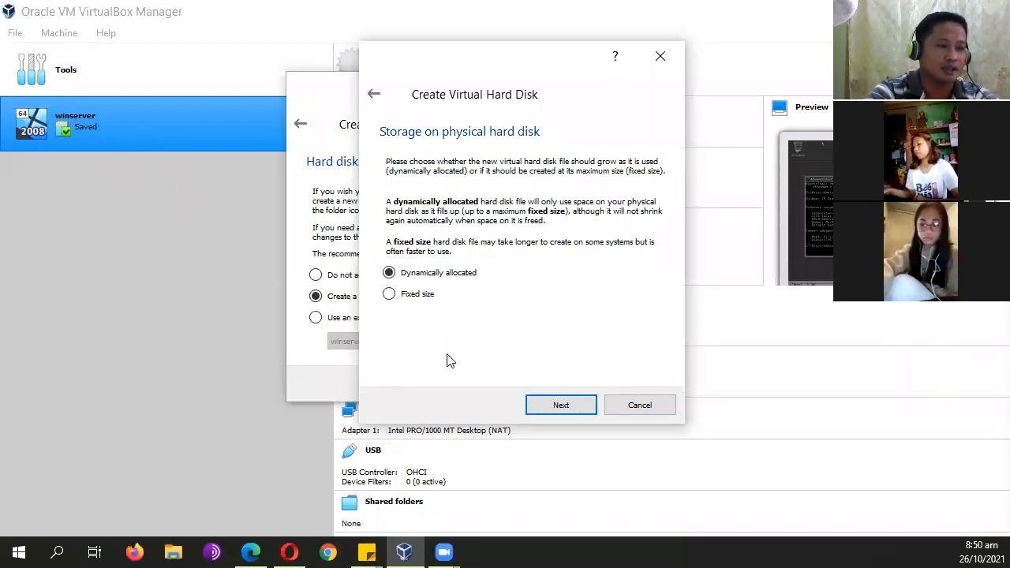
left_click(542, 405)
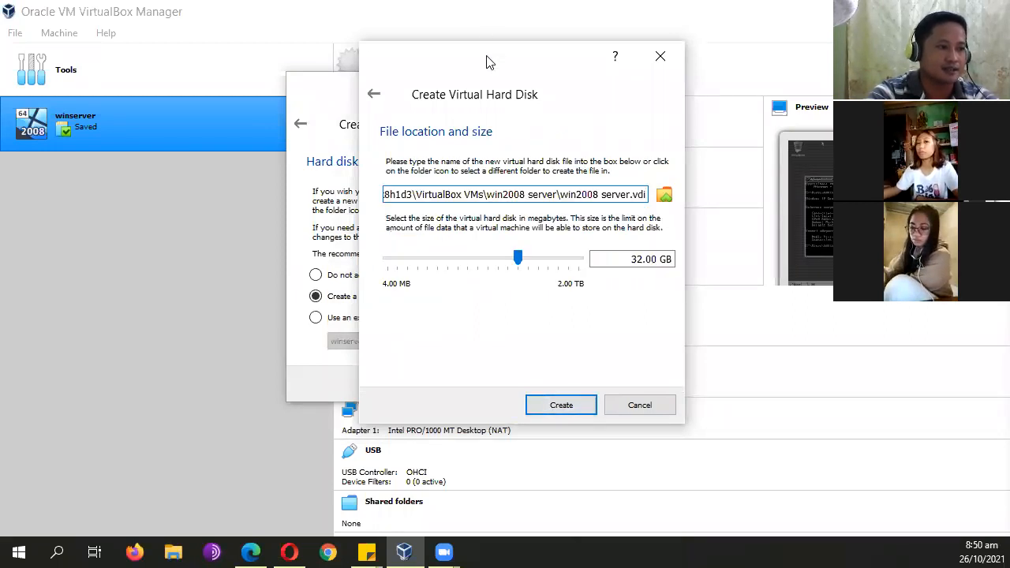
Create the virtual hard disk file win2008 server.vdi with a size of 32.00 GB.
left_click_drag(483, 63, 389, 116)
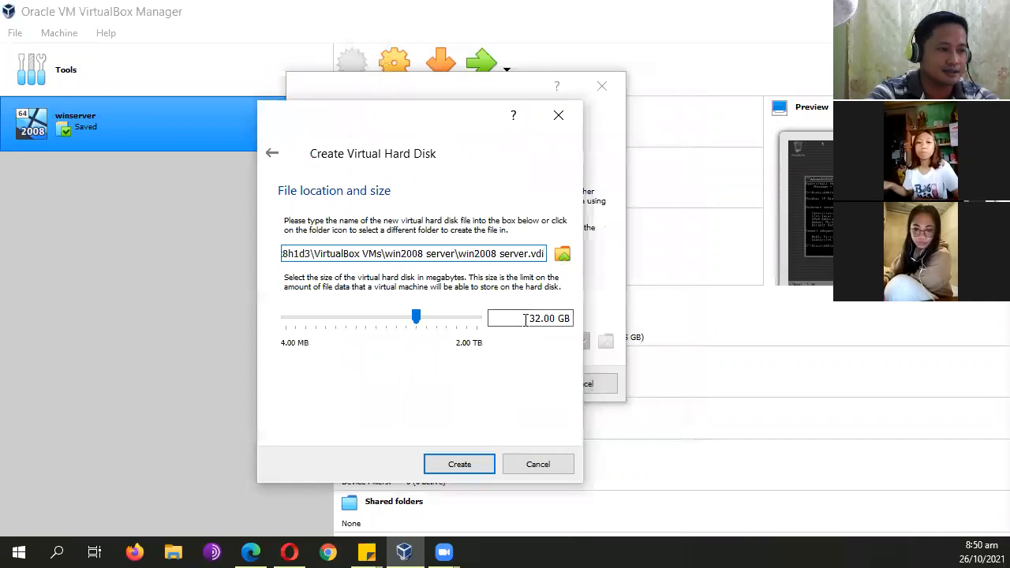
left_click_drag(525, 318, 577, 322)
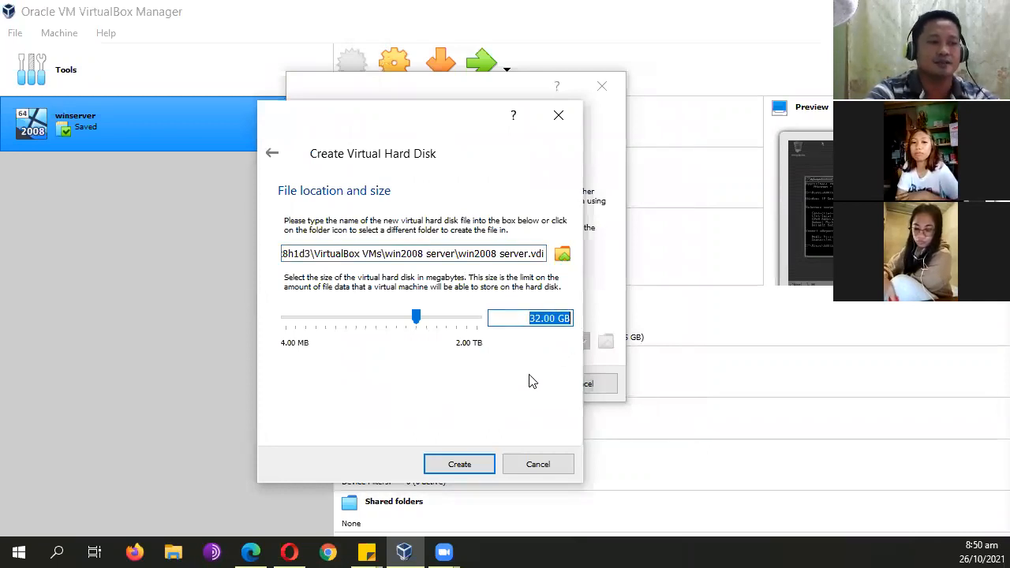
left_click(539, 318)
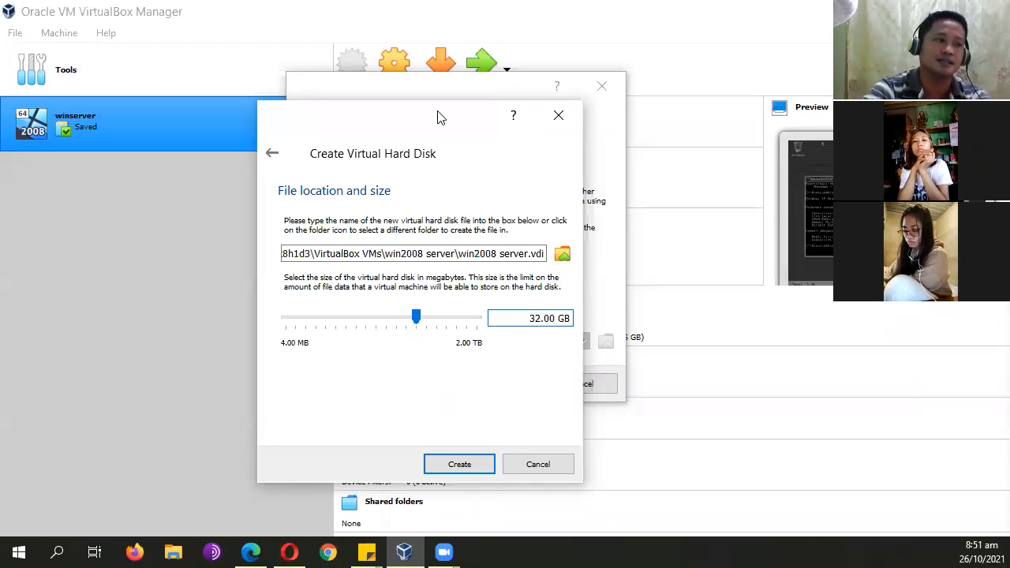
left_click_drag(438, 116, 425, 117)
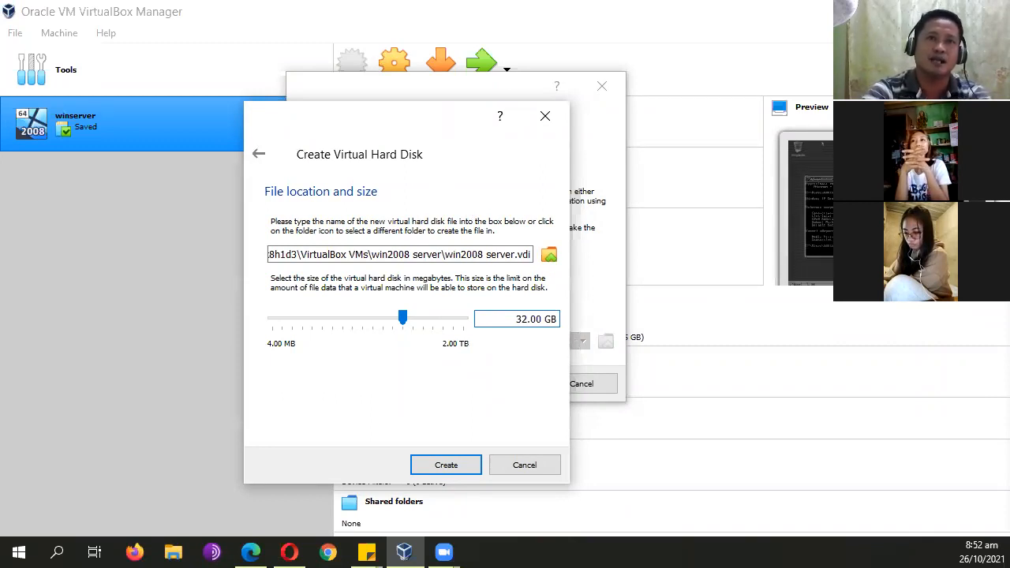
left_click(445, 465)
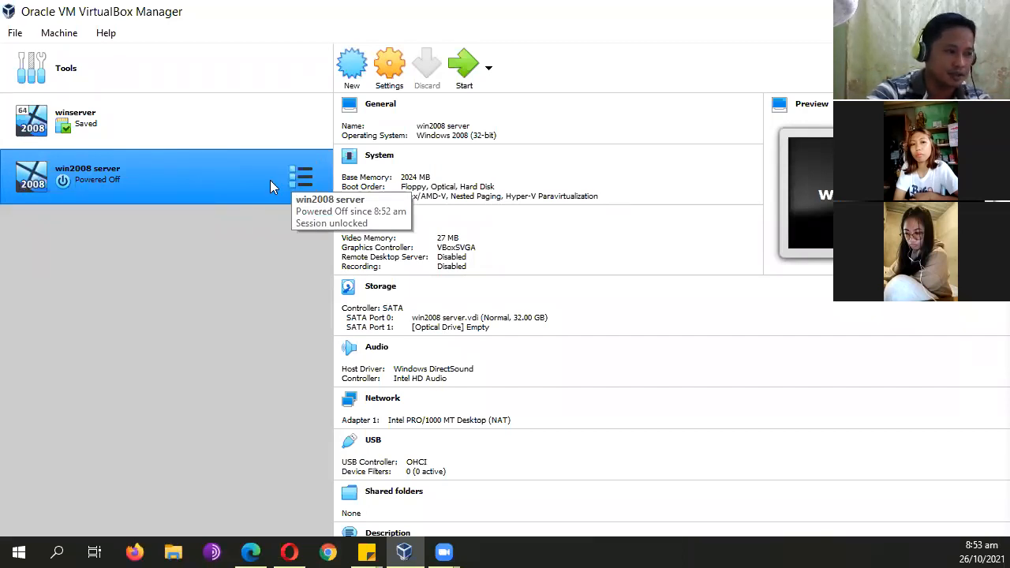
Open the settings of the win2008 server virtual machine and show its storage devices.
left_click(217, 123)
left_click(210, 190)
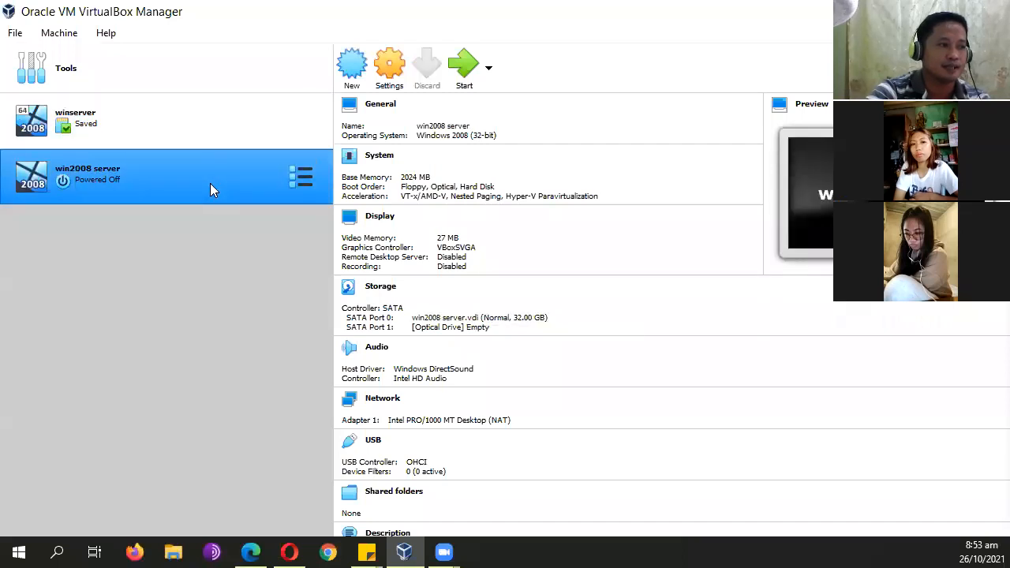
left_click(379, 80)
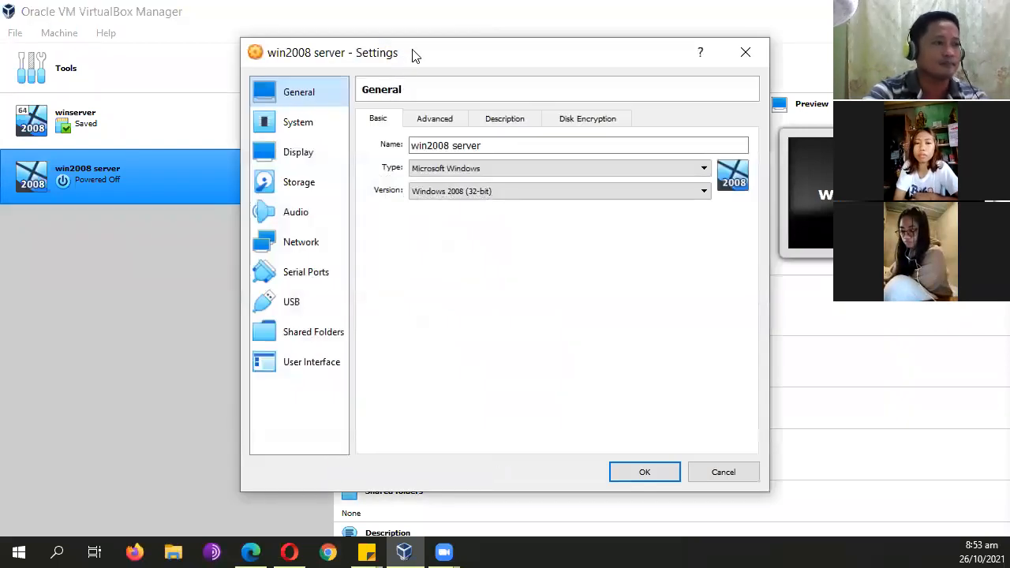
mouse_move(408, 54)
left_mouse_down()
mouse_move(381, 59)
mouse_move(407, 60)
left_mouse_up()
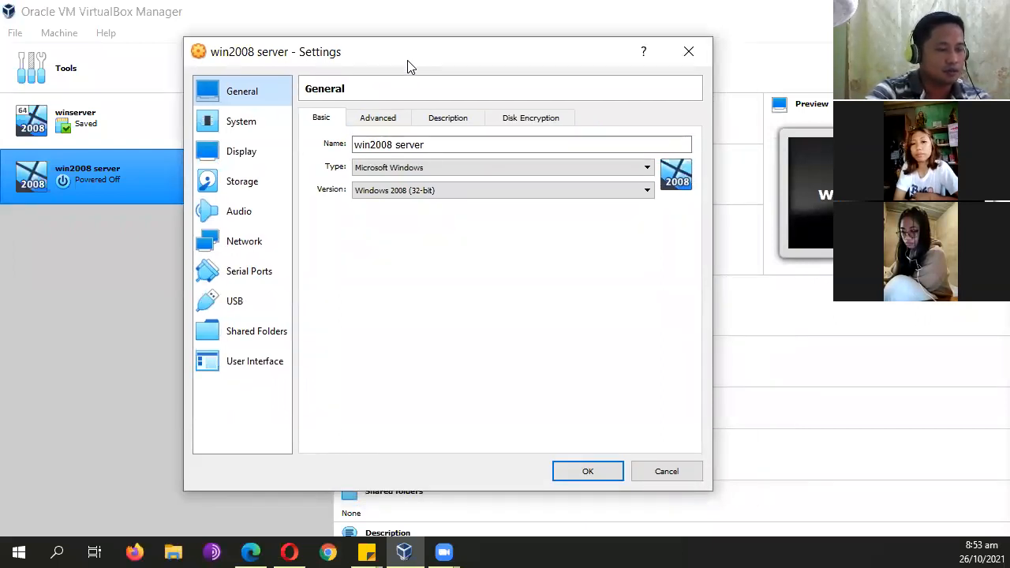
left_click(407, 60)
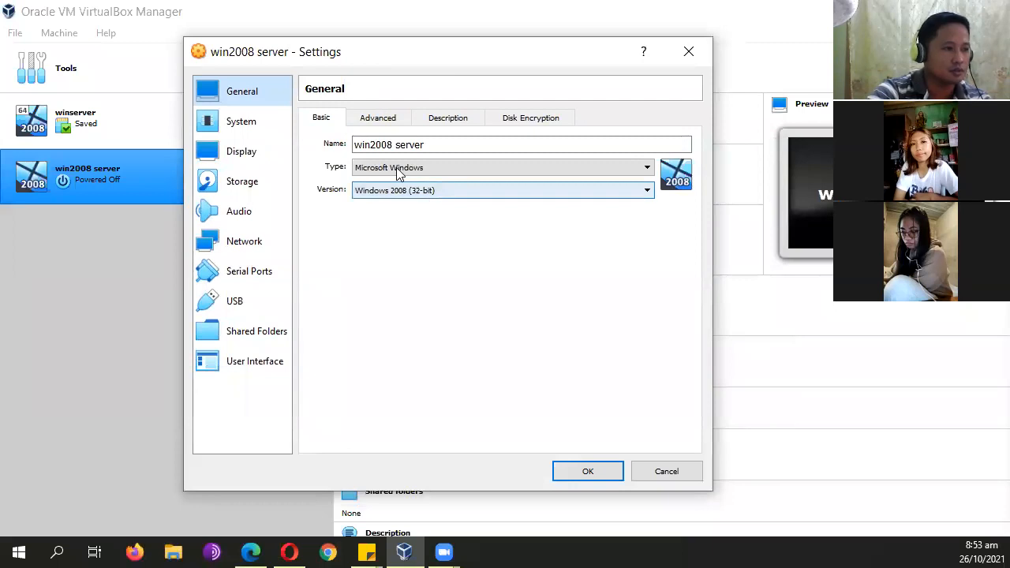
left_click(247, 189)
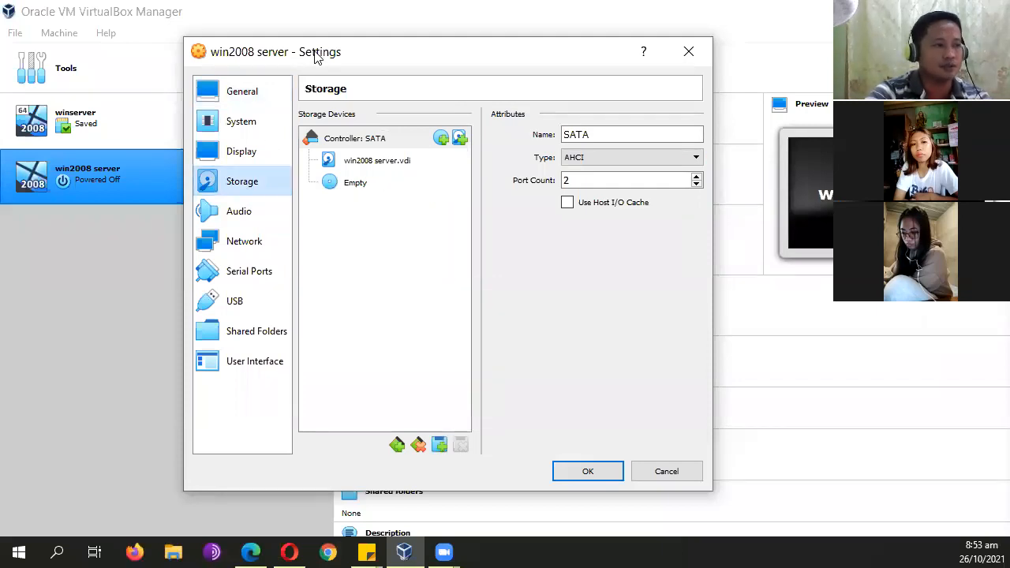
left_click_drag(314, 56, 328, 106)
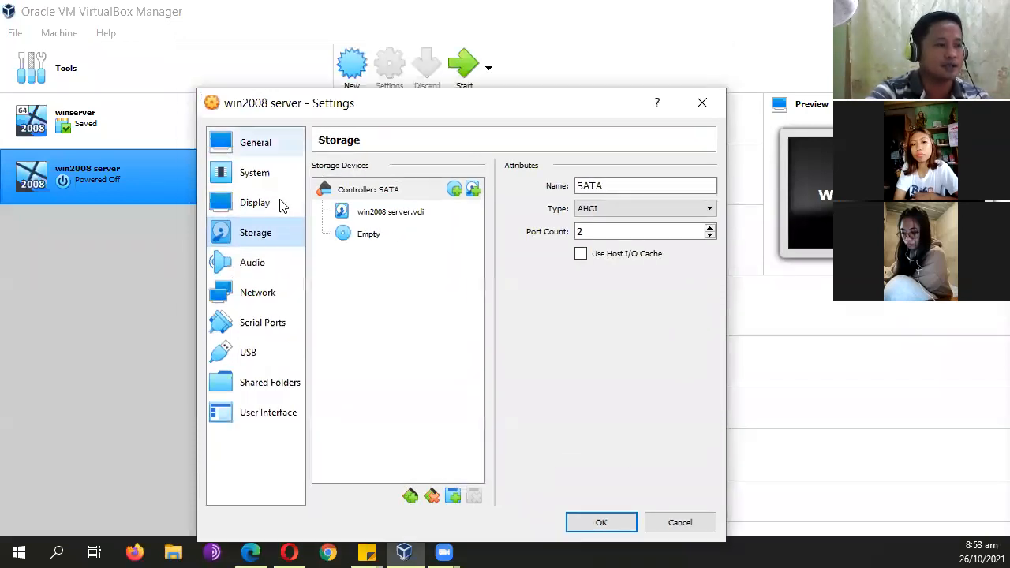
Load the disk file Windows Server 2008 (All-in-in-one).iso into the empty optical drive on SATA Port 1 and save the settings.
left_click(413, 221)
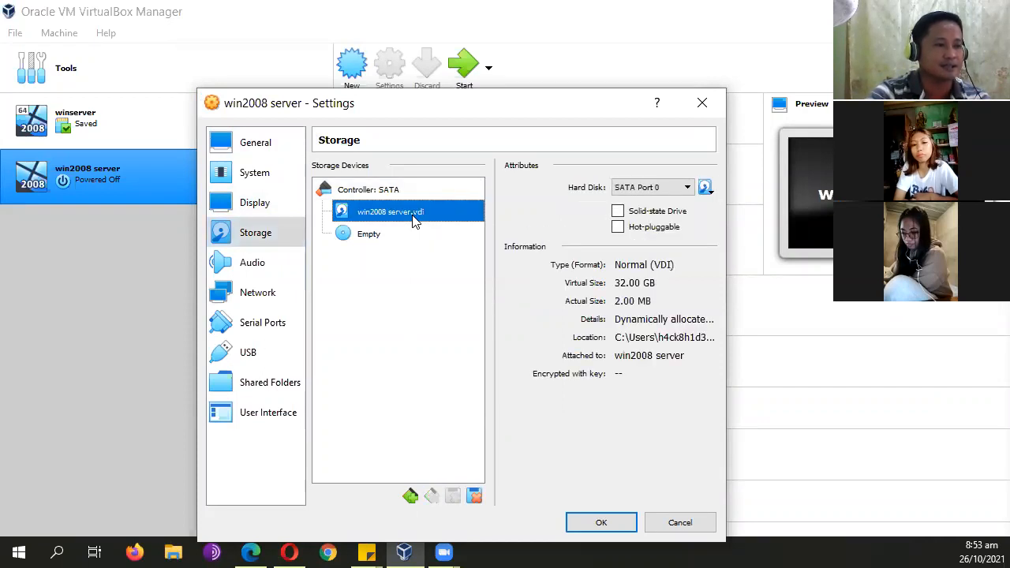
left_click(374, 239)
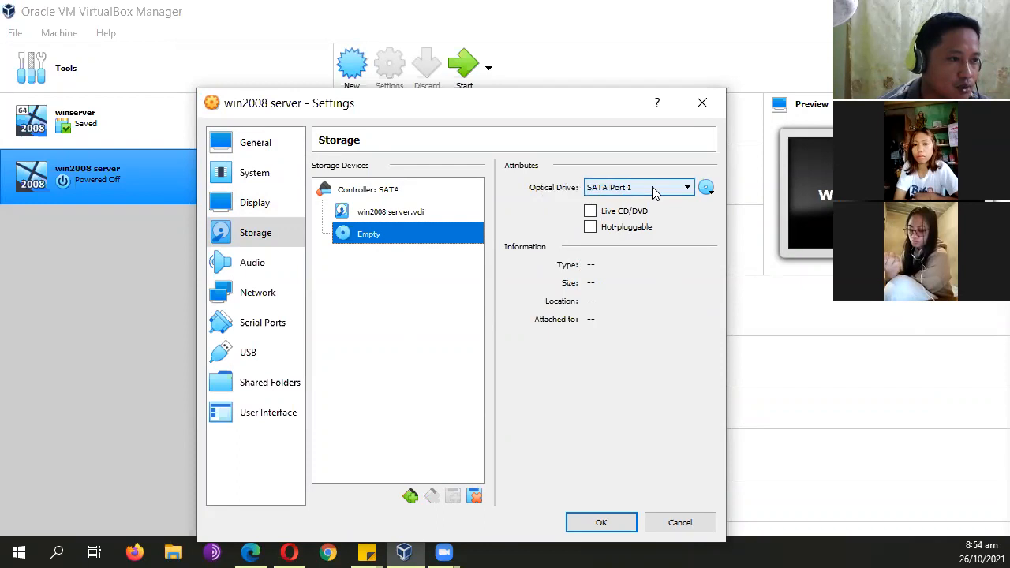
left_click(708, 189)
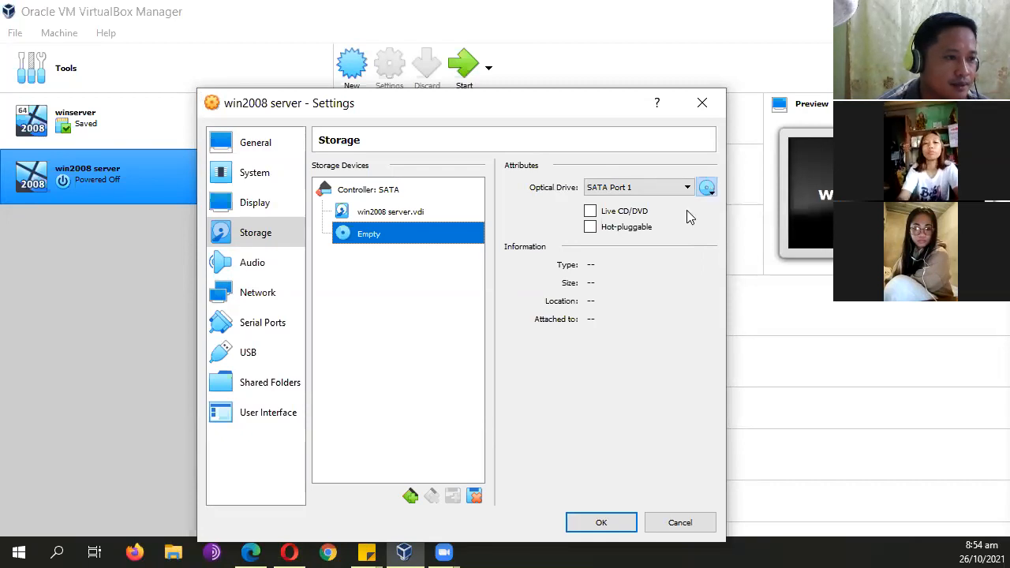
left_click(707, 190)
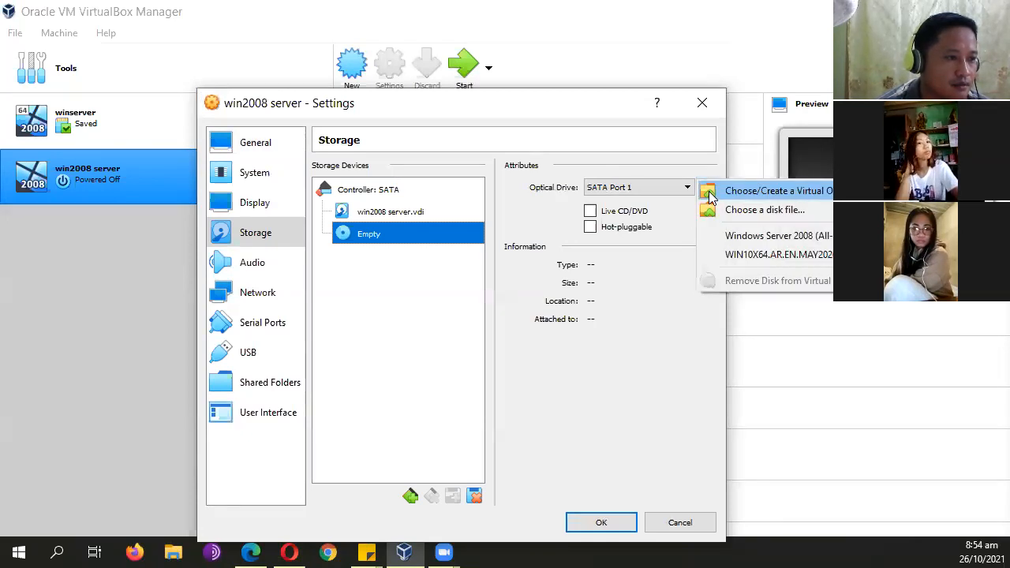
left_click(749, 210)
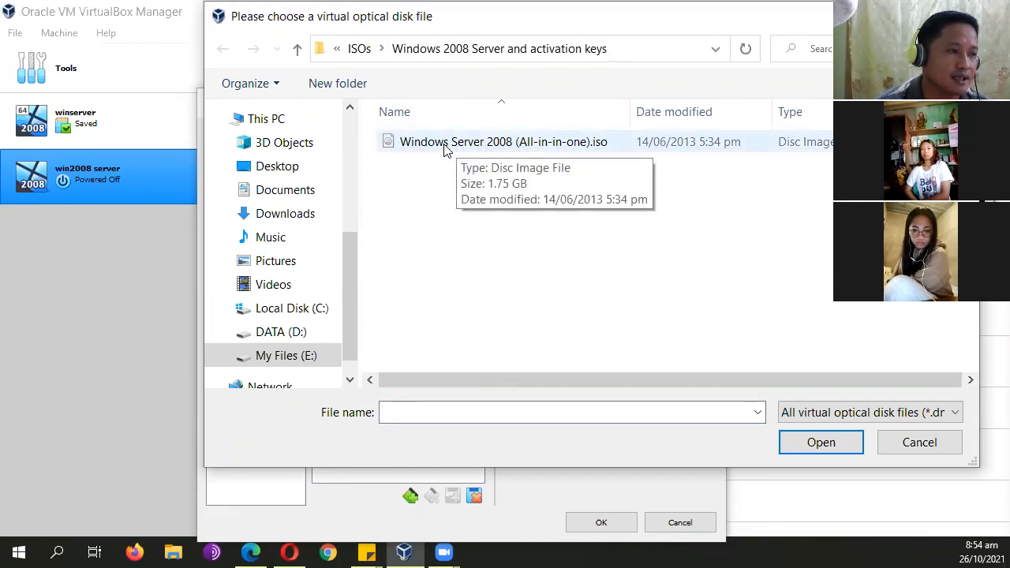
left_click(447, 150)
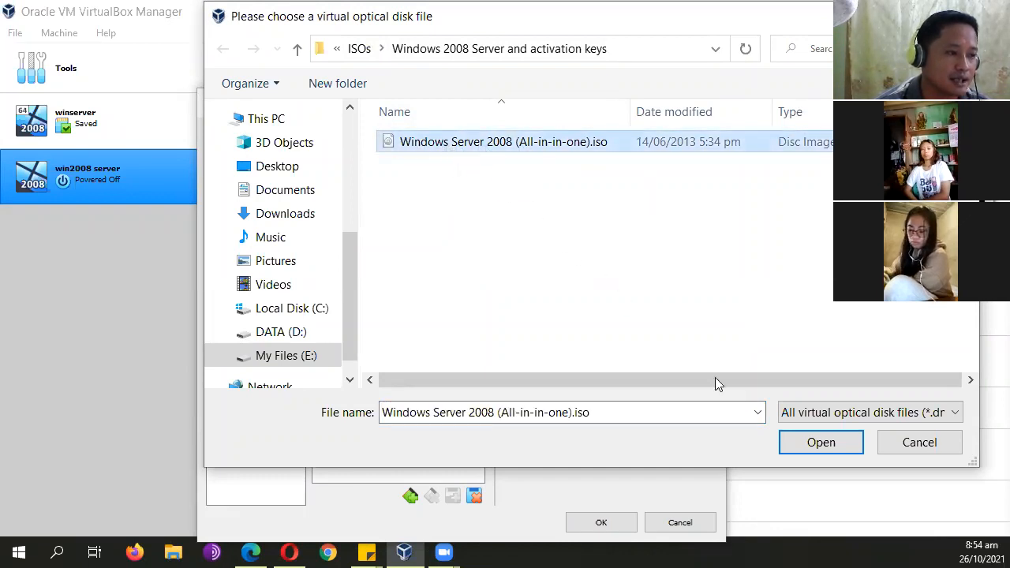
left_click(819, 445)
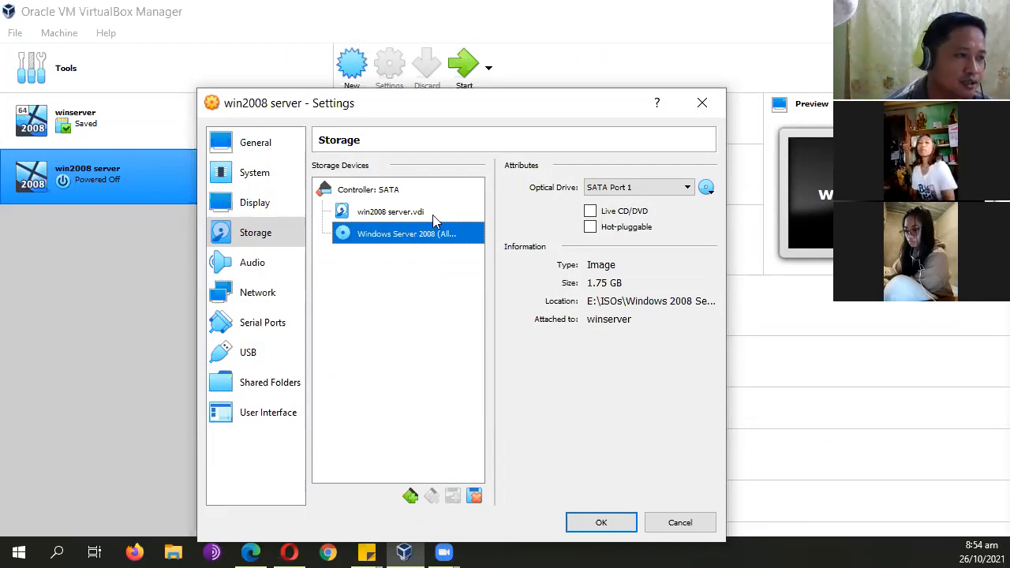
left_click_drag(455, 97, 457, 56)
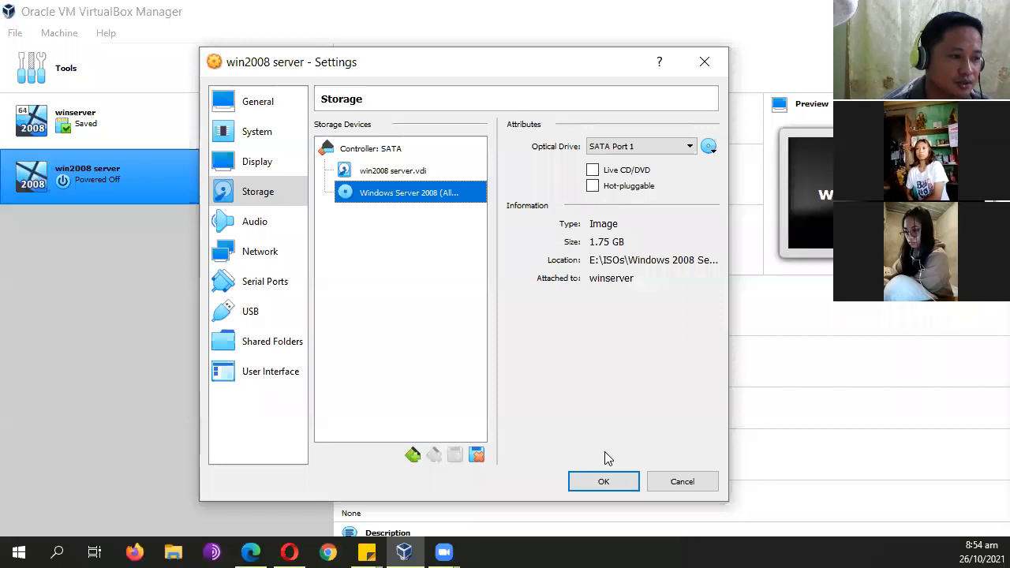
left_click(602, 483)
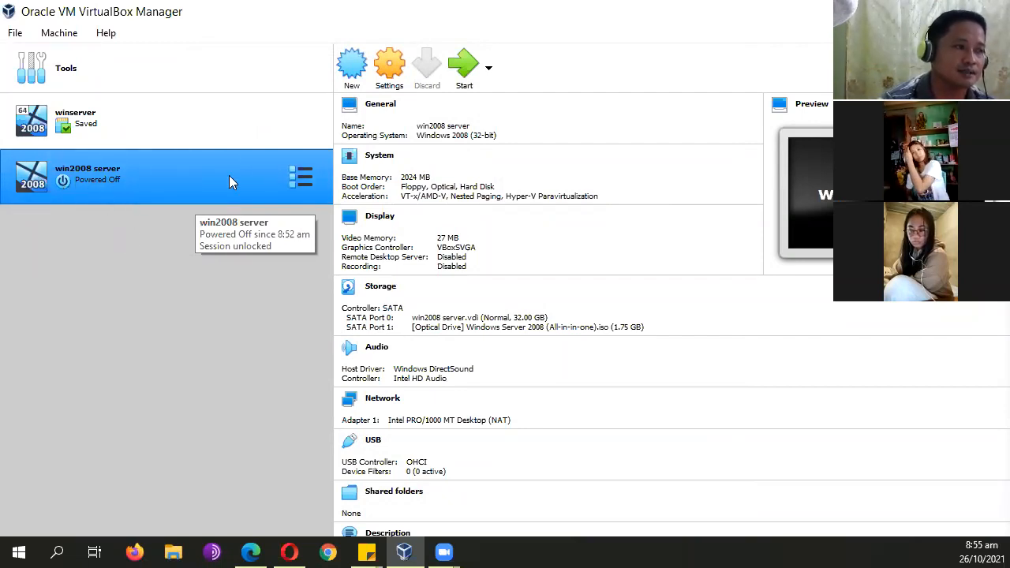
Start the win2008 server virtual machine and dismiss its keyboard capture and mouse pointer integration notices.
left_click(455, 64)
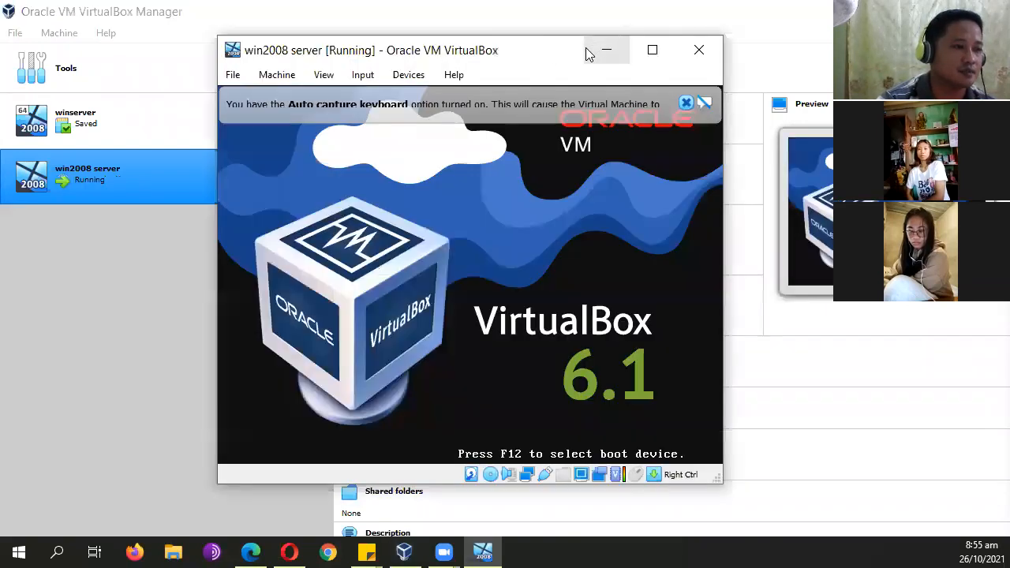
left_click_drag(554, 53, 481, 80)
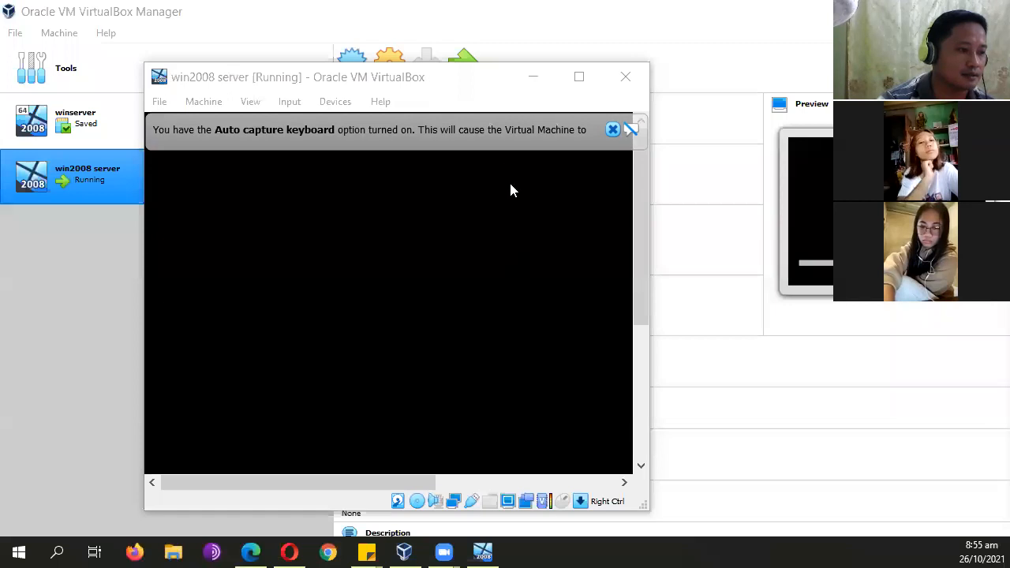
left_click(459, 83)
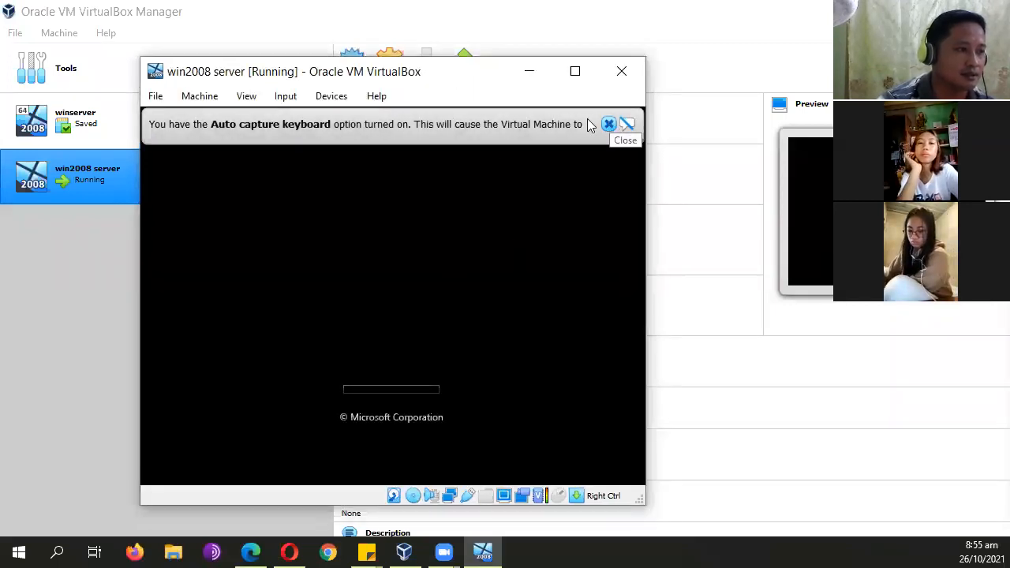
left_click_drag(484, 79, 473, 71)
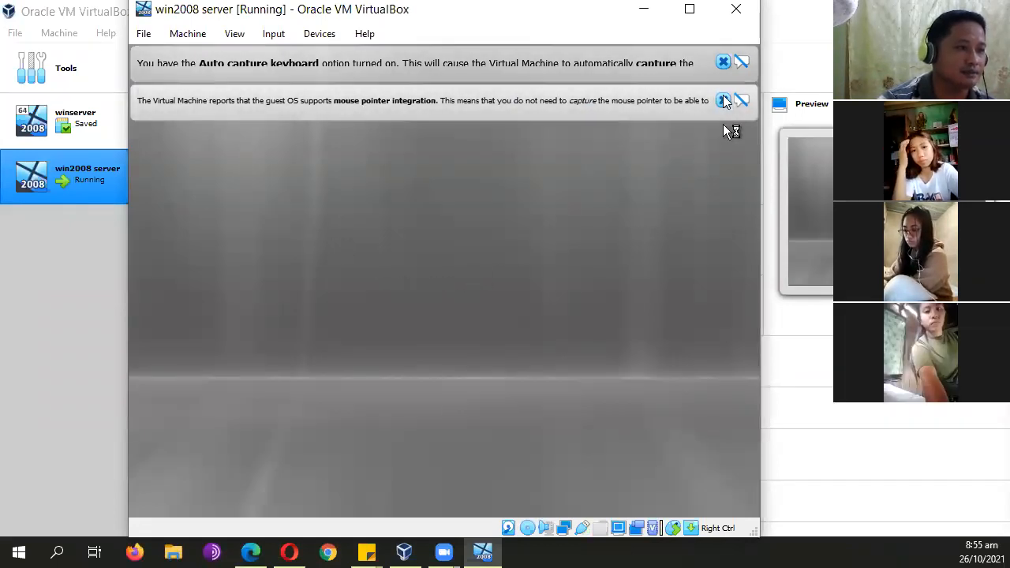
left_click_drag(277, 8, 277, 70)
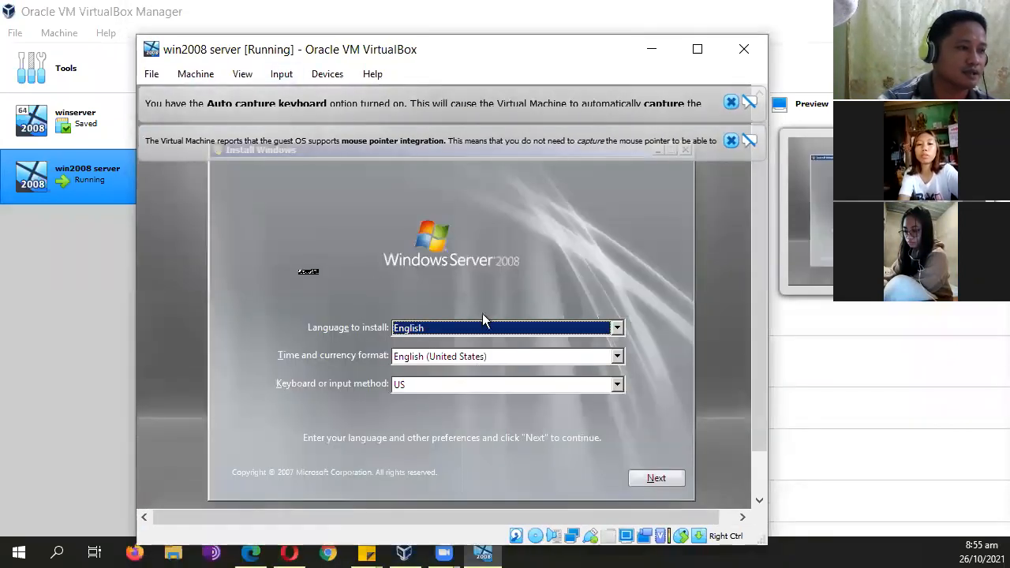
left_click(729, 141)
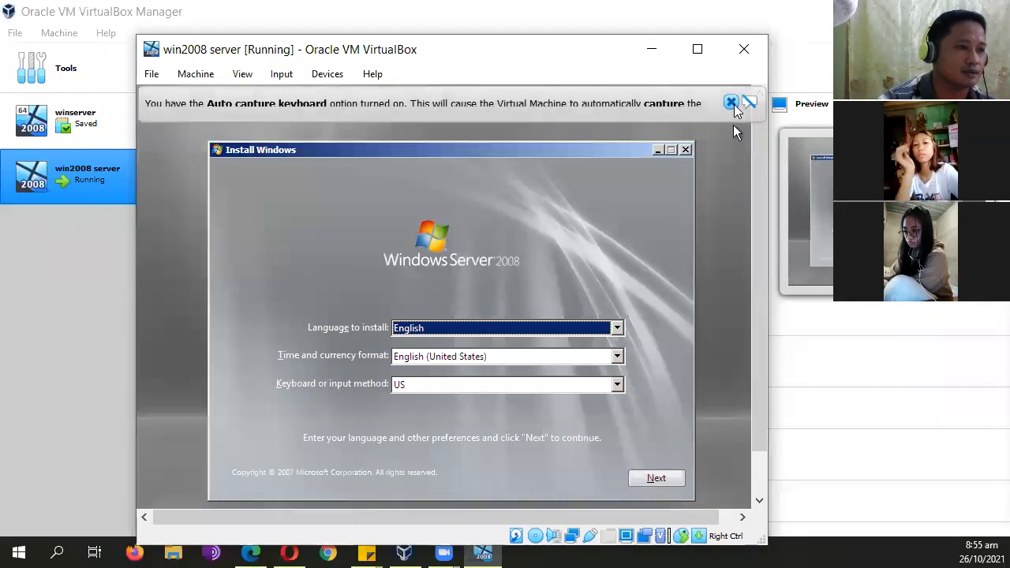
left_click(731, 103)
Accept English, English (United States) format and the US keyboard, and start the Windows Server 2008 installation.
left_click(663, 480)
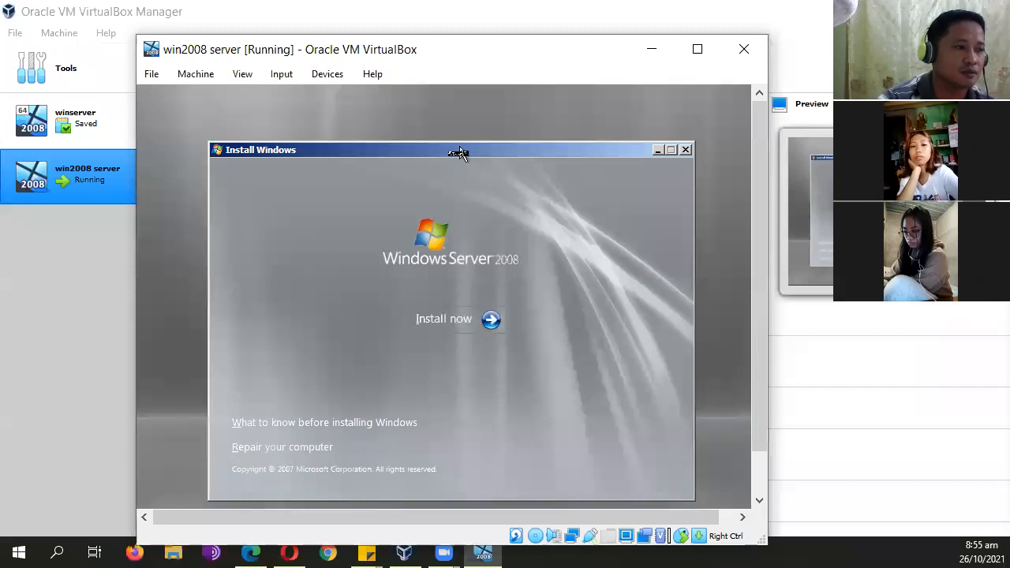
left_click_drag(457, 152, 463, 129)
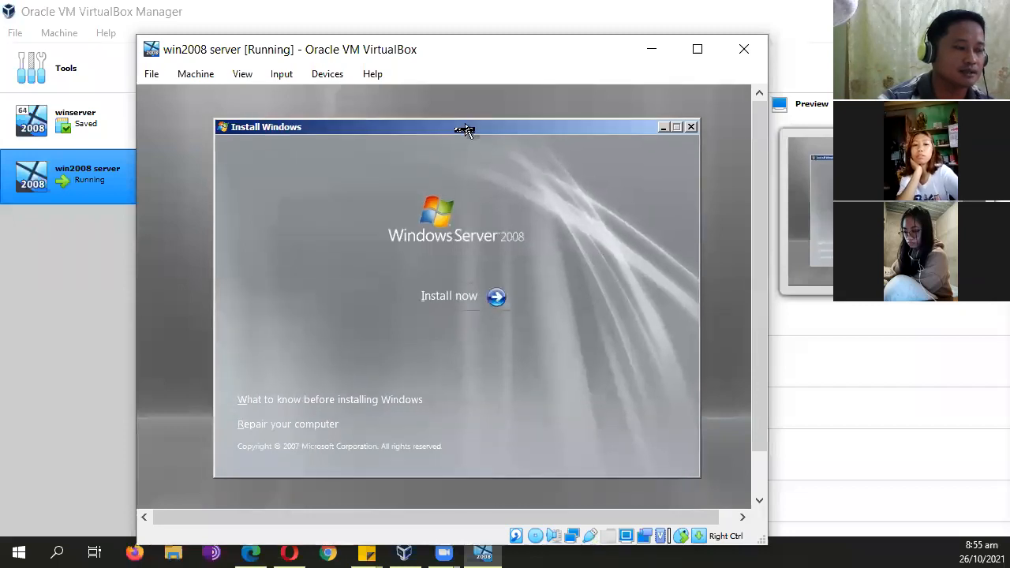
left_click(450, 299)
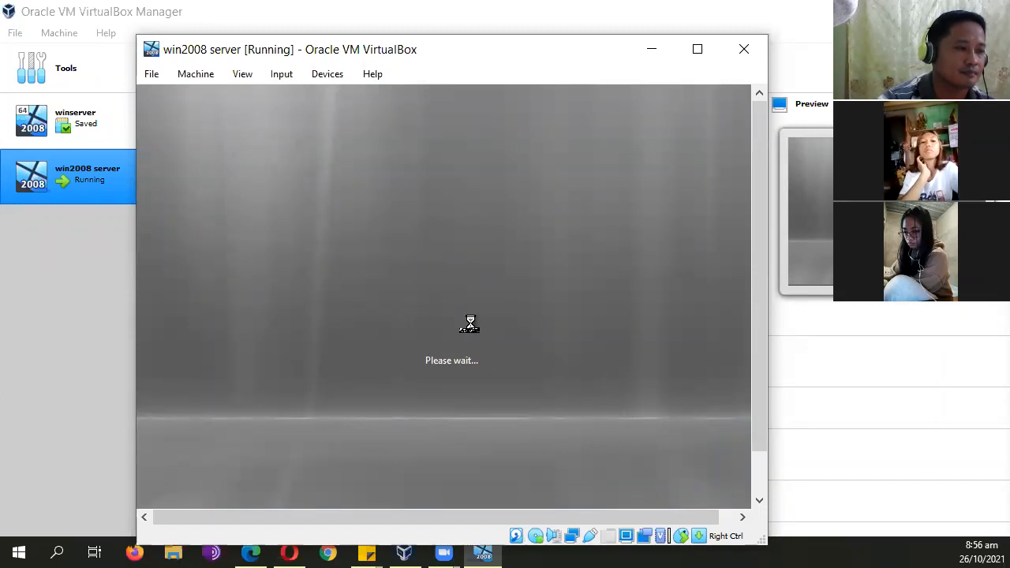
left_click_drag(450, 50, 458, 47)
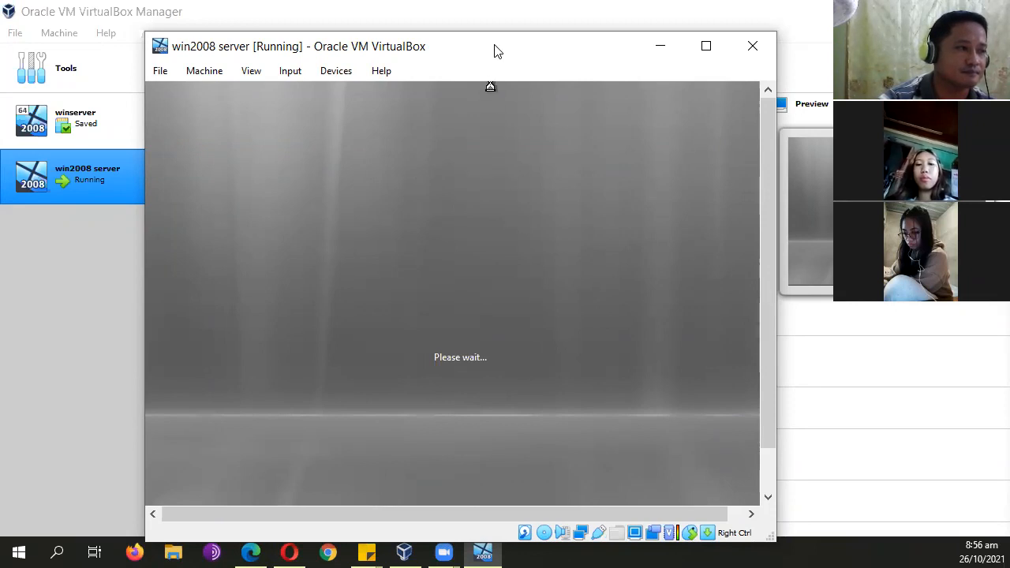
left_click_drag(494, 50, 506, 47)
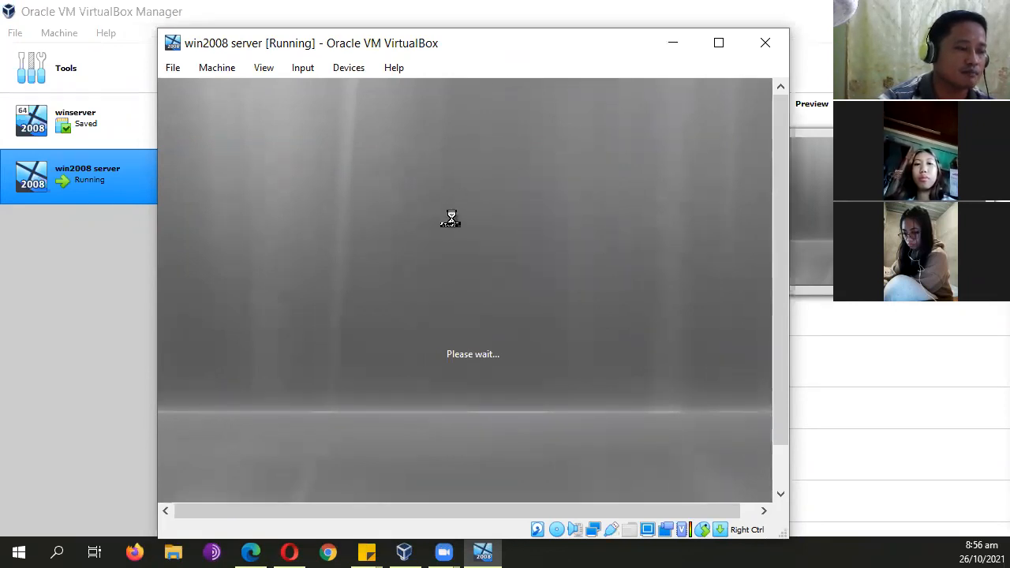
left_click_drag(478, 52, 492, 45)
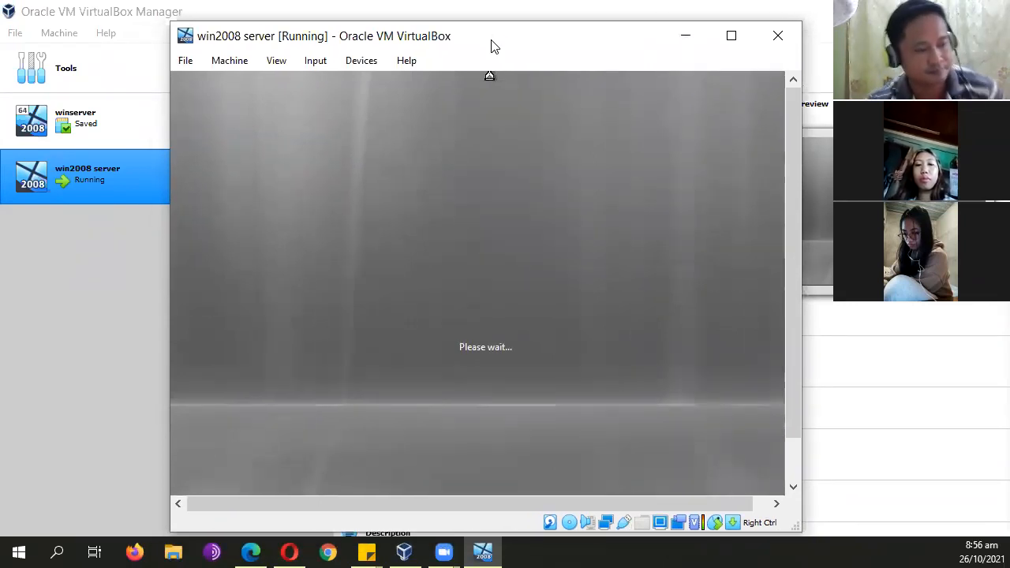
mouse_move(491, 44)
left_mouse_down()
mouse_move(496, 56)
mouse_move(503, 30)
left_mouse_up()
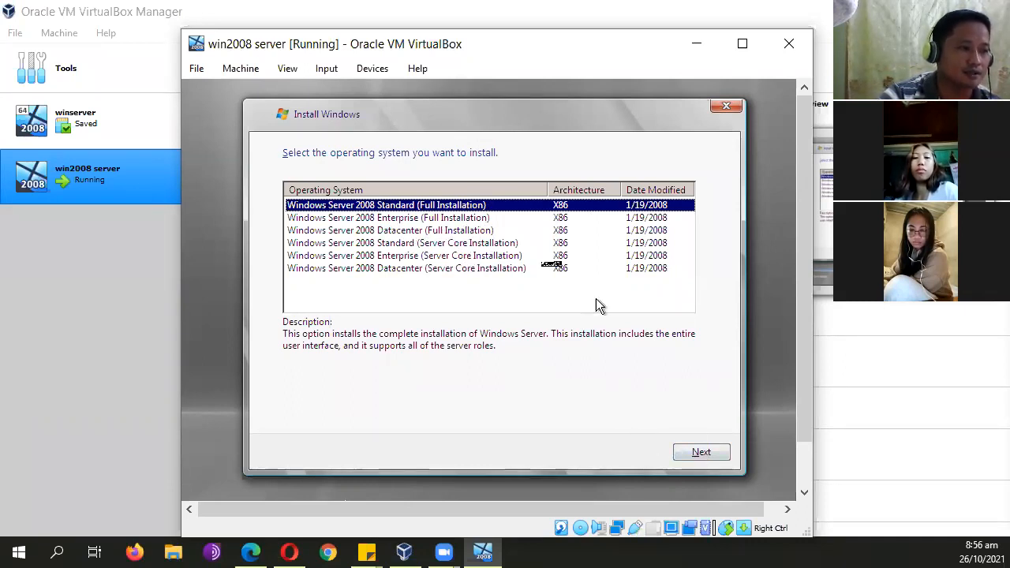
Choose Windows Server 2008 Standard (Full Installation) as the operating system to install and accept the license terms.
left_click(701, 452)
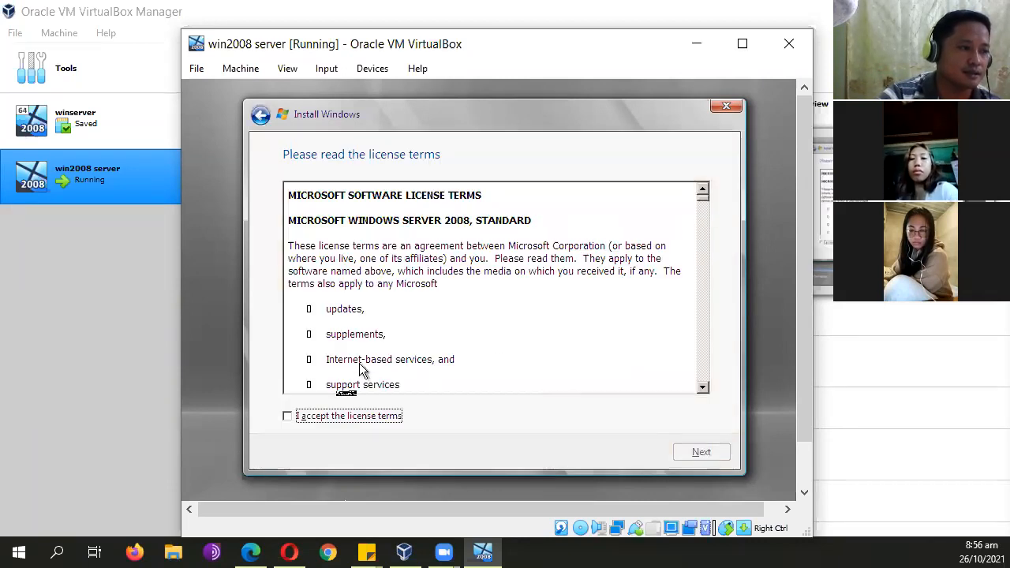
left_click(341, 418)
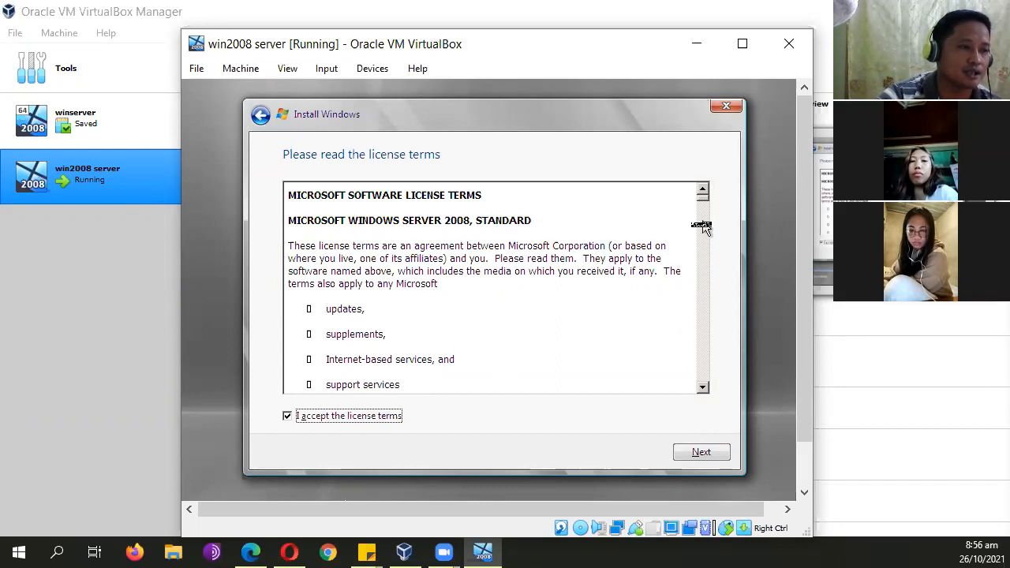
Proceed past the accepted license terms and choose the Custom (advanced) installation type.
left_click(710, 460)
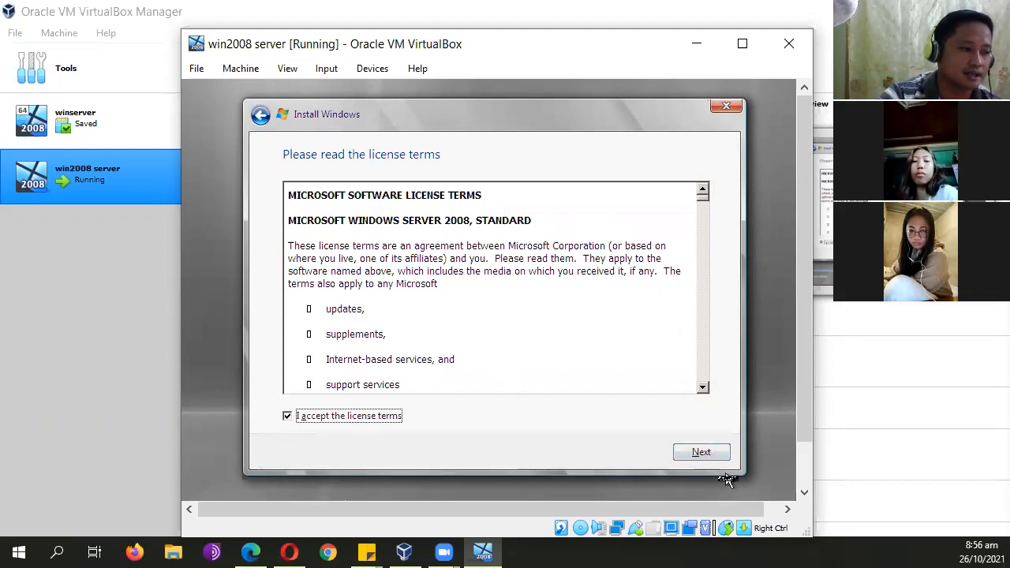
left_click(722, 458)
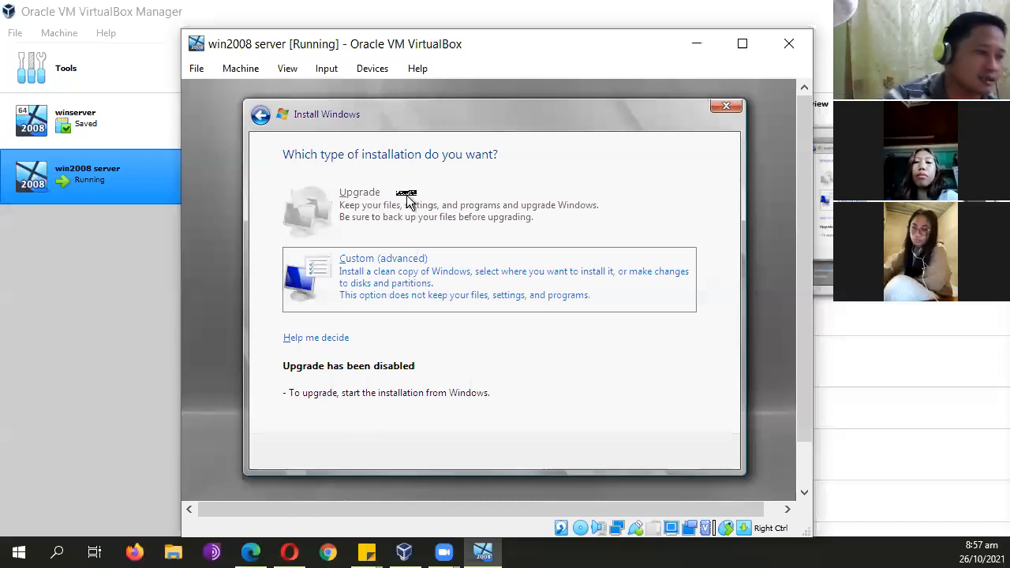
left_click(351, 282)
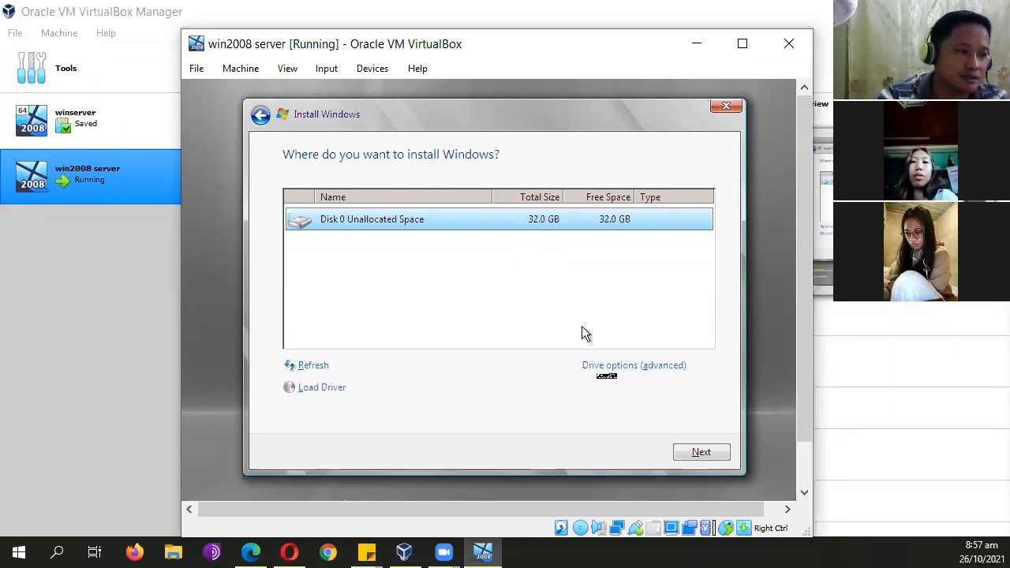
Create a new 15000 MB partition from the unallocated space on Disk 0 using the advanced drive options.
left_click(607, 367)
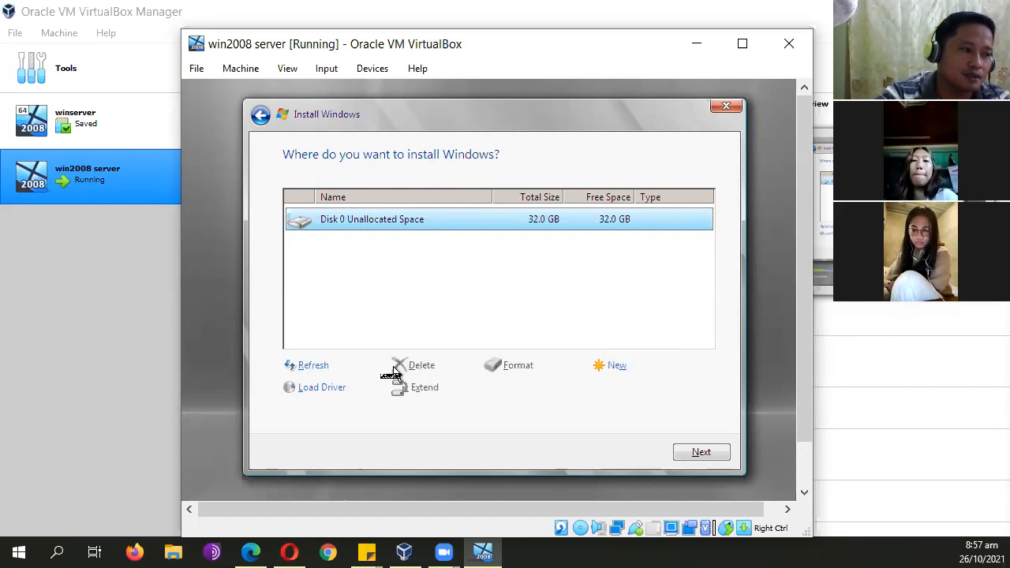
left_click(613, 368)
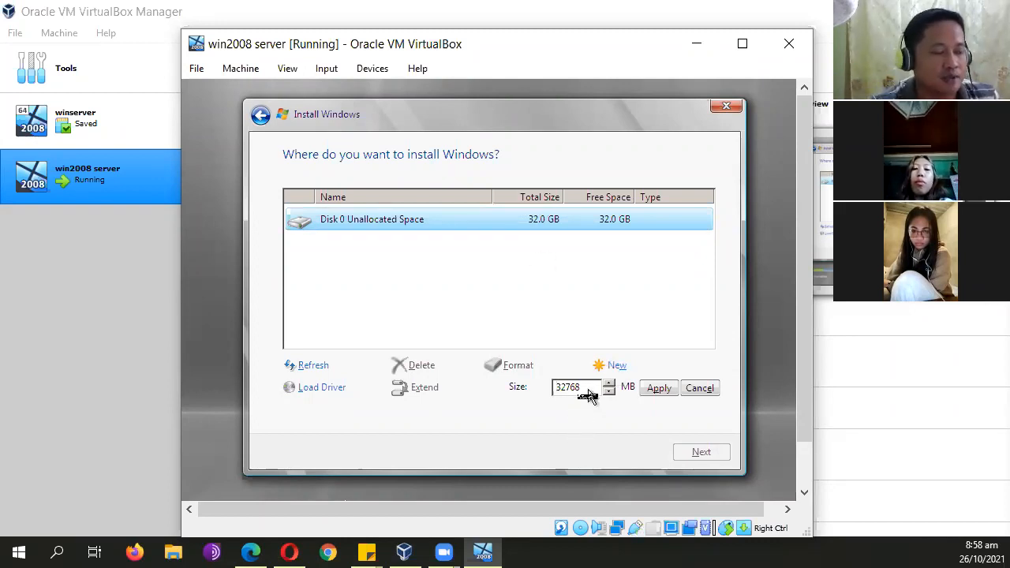
left_click_drag(584, 390, 551, 392)
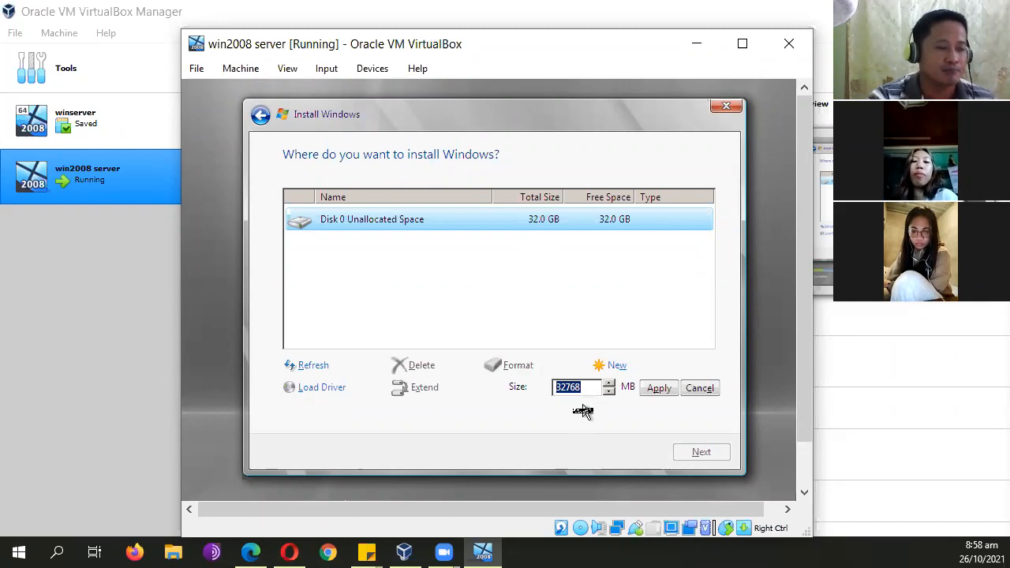
left_click(590, 392)
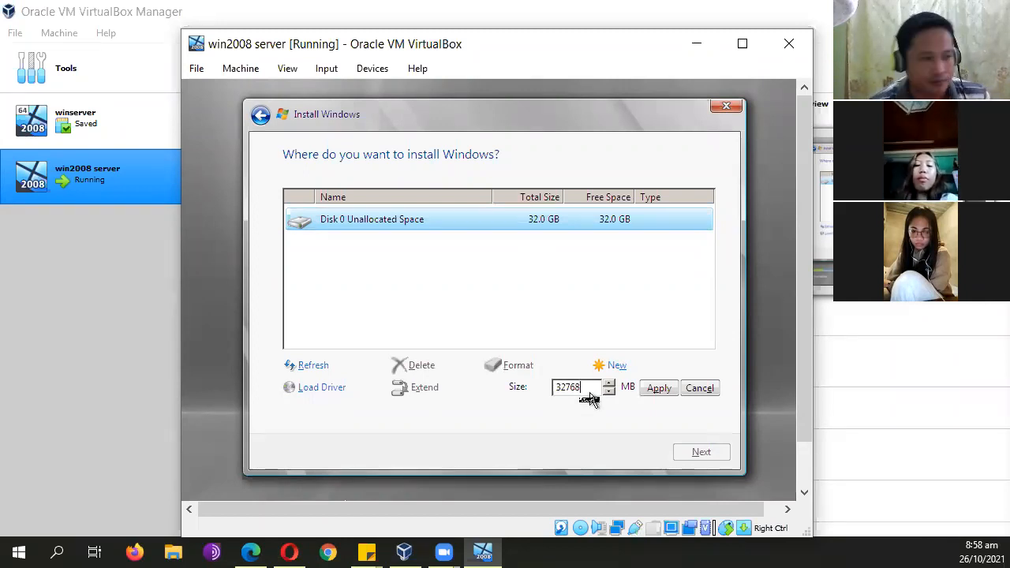
left_click_drag(557, 387, 581, 387)
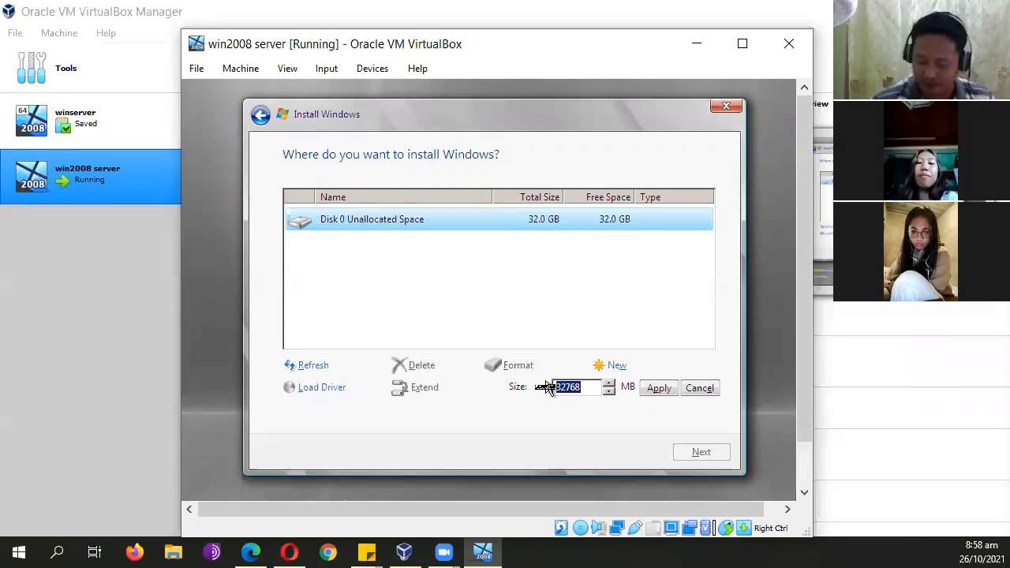
type("15000")
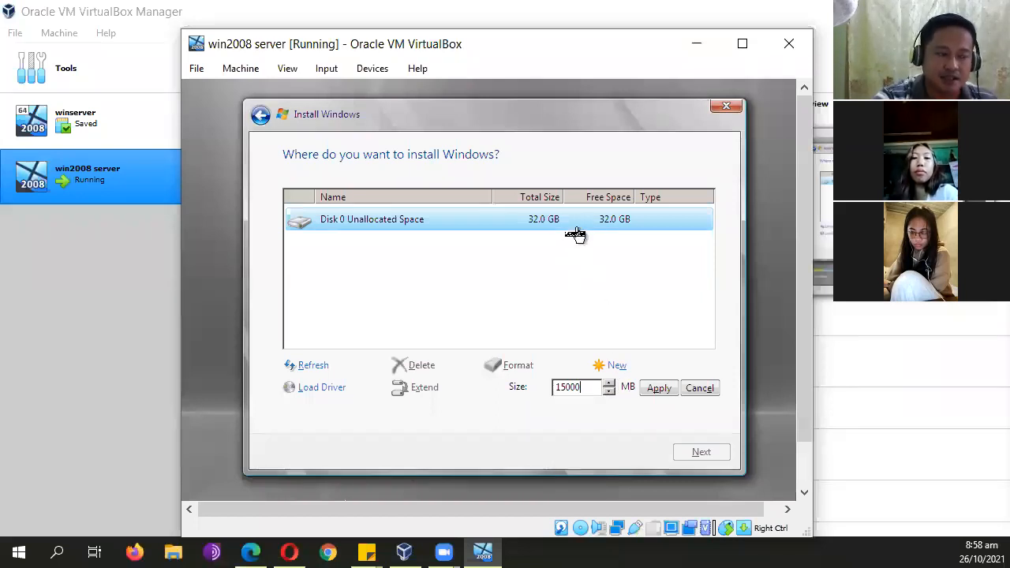
left_click(657, 391)
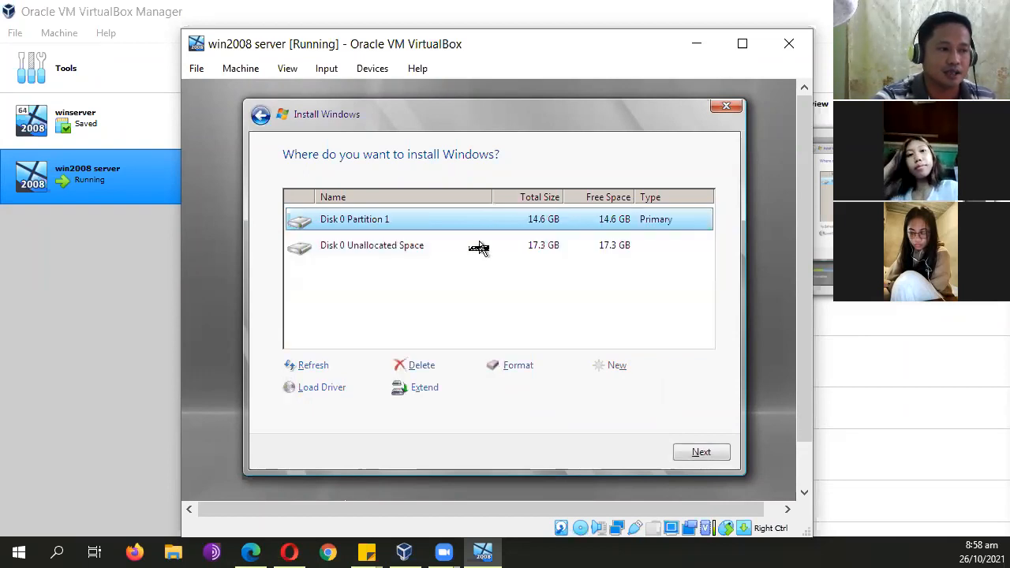
Create a second partition from the remaining unallocated space on Disk 0, using the full 17766 MB.
left_click(363, 256)
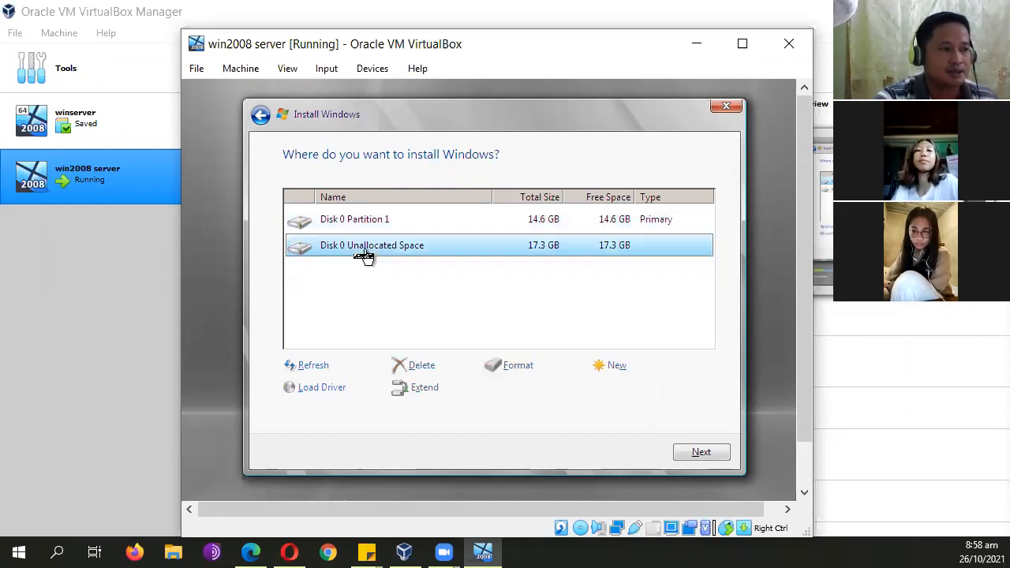
left_click(620, 368)
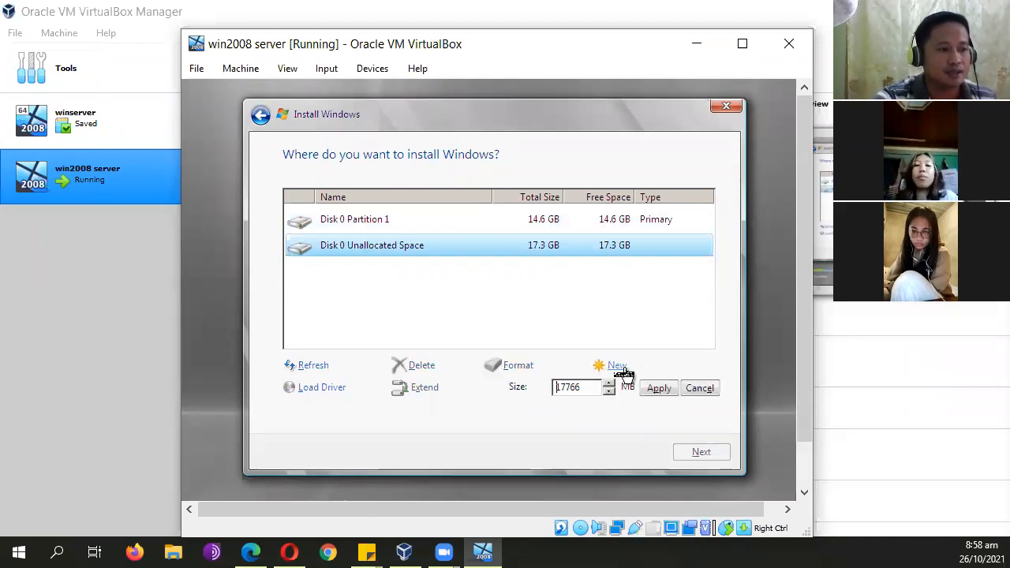
left_click(658, 389)
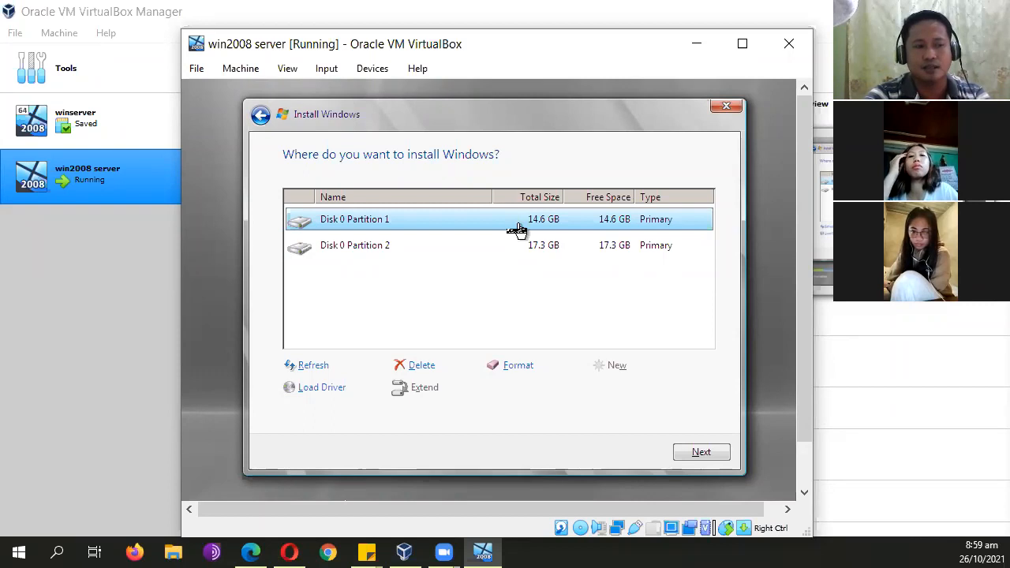
Compare Disk 0 Partition 1 and Partition 2 as installation targets, leaving Partition 1 selected.
left_click(535, 251)
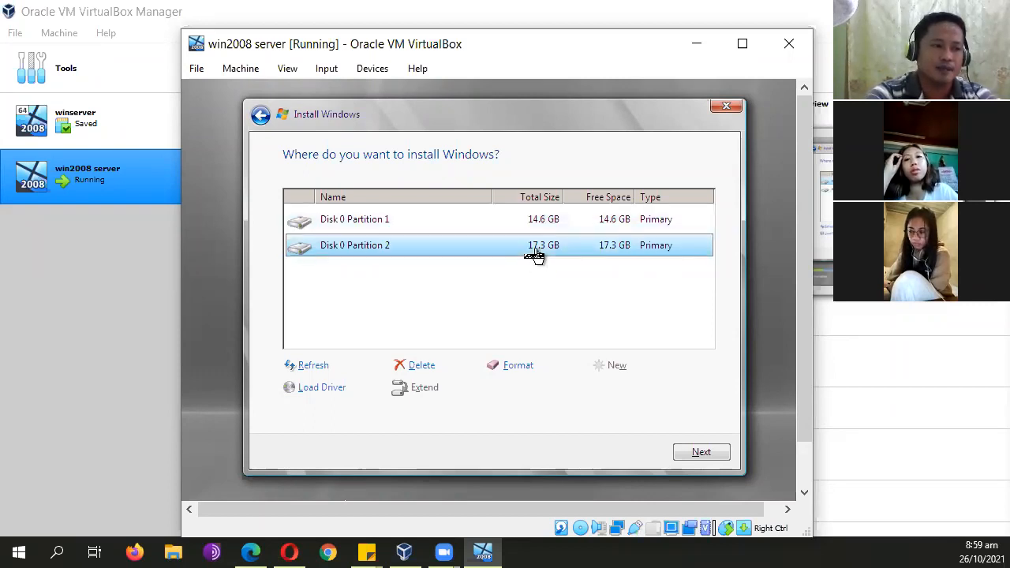
left_click(480, 224)
left_click(478, 250)
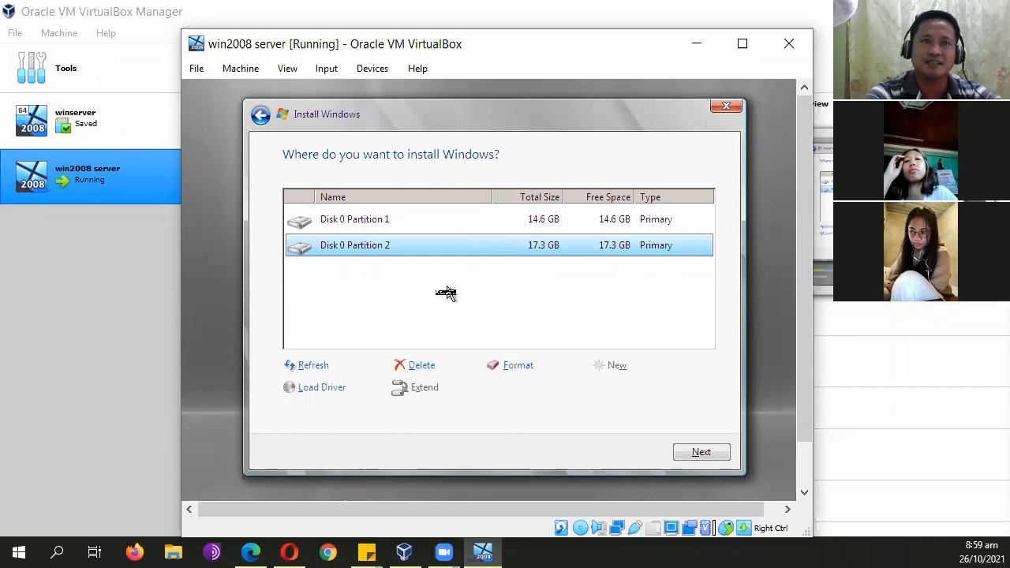
left_click(463, 224)
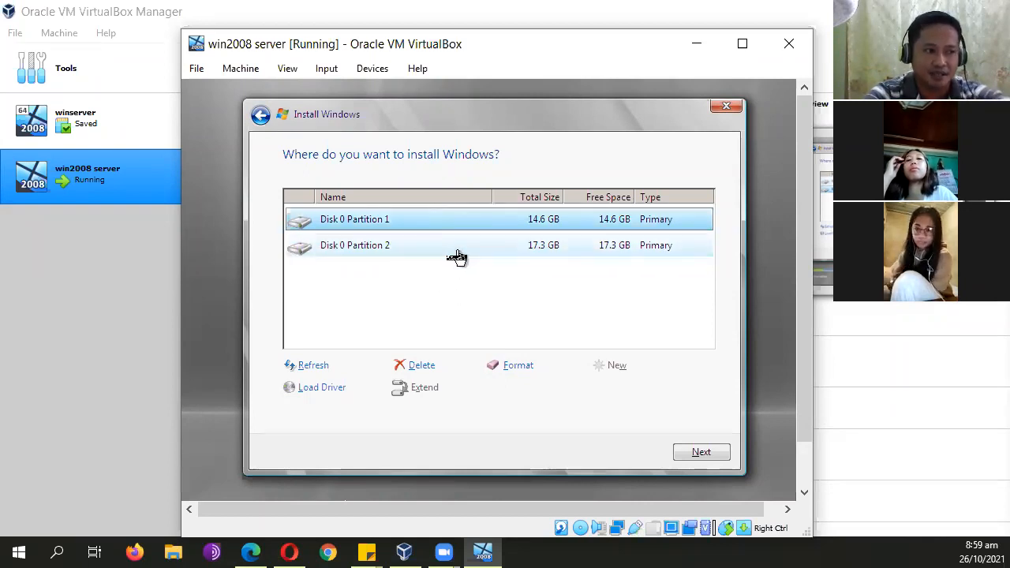
left_click(458, 252)
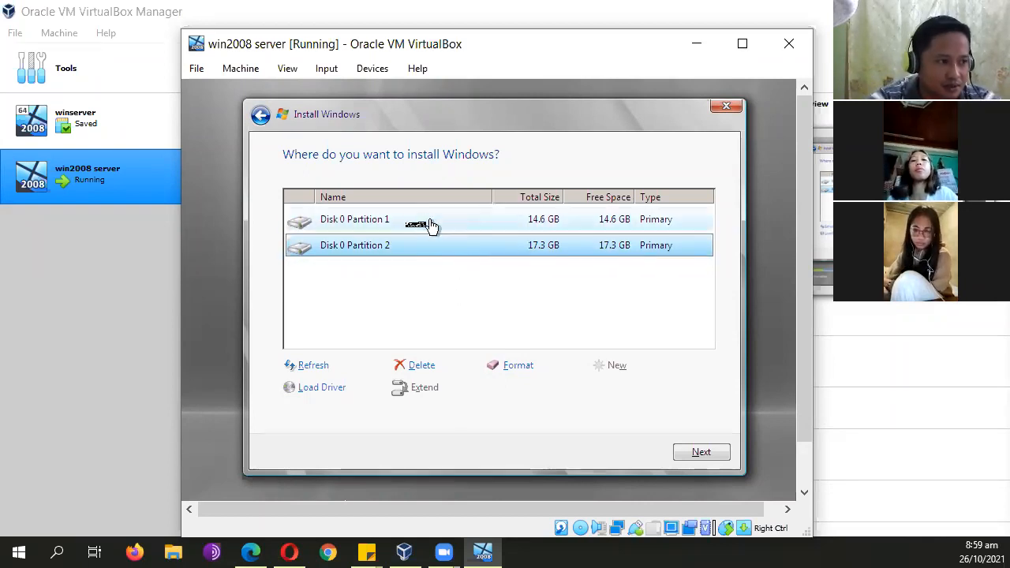
left_click(378, 226)
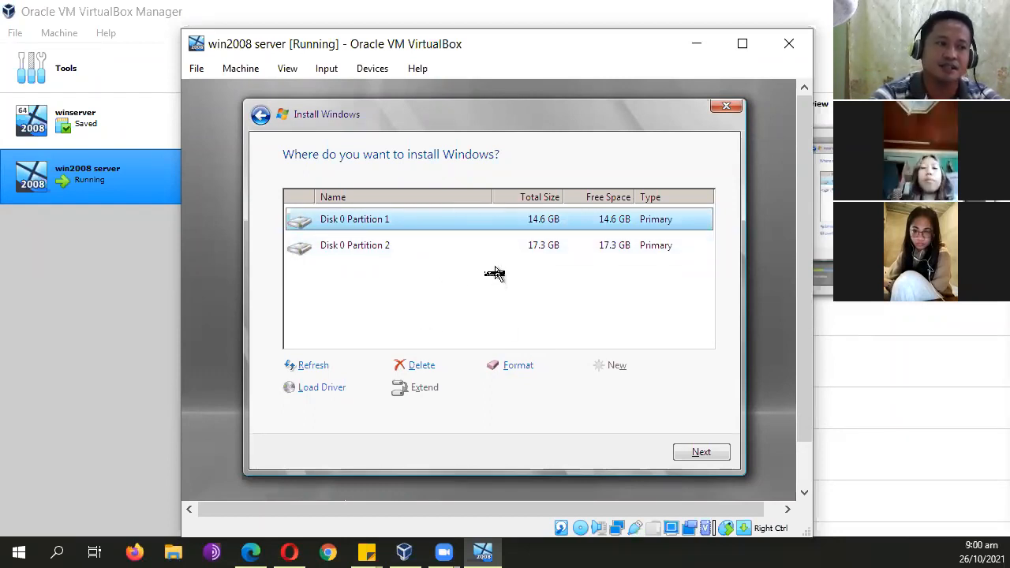
left_click(374, 249)
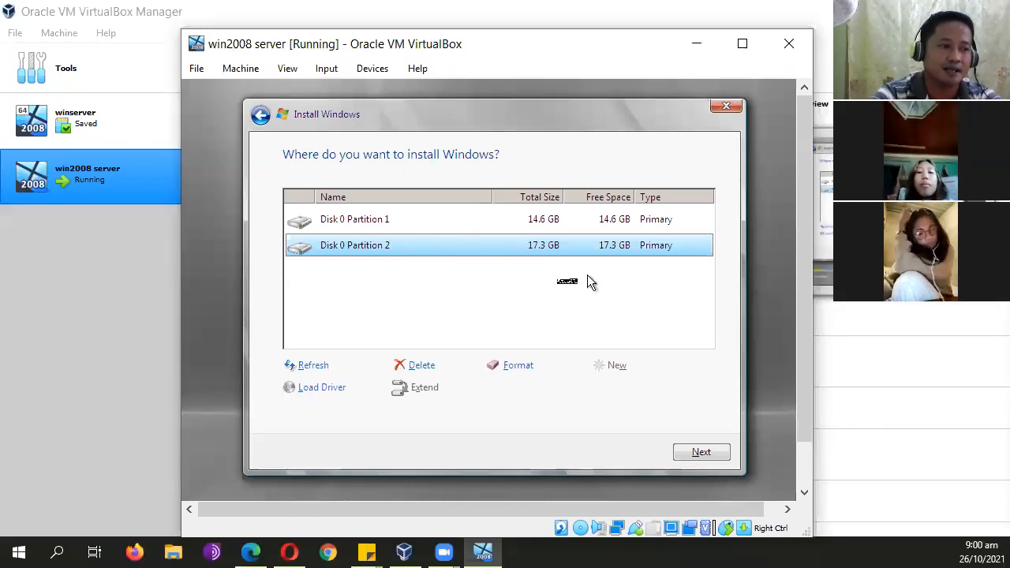
left_click(489, 228)
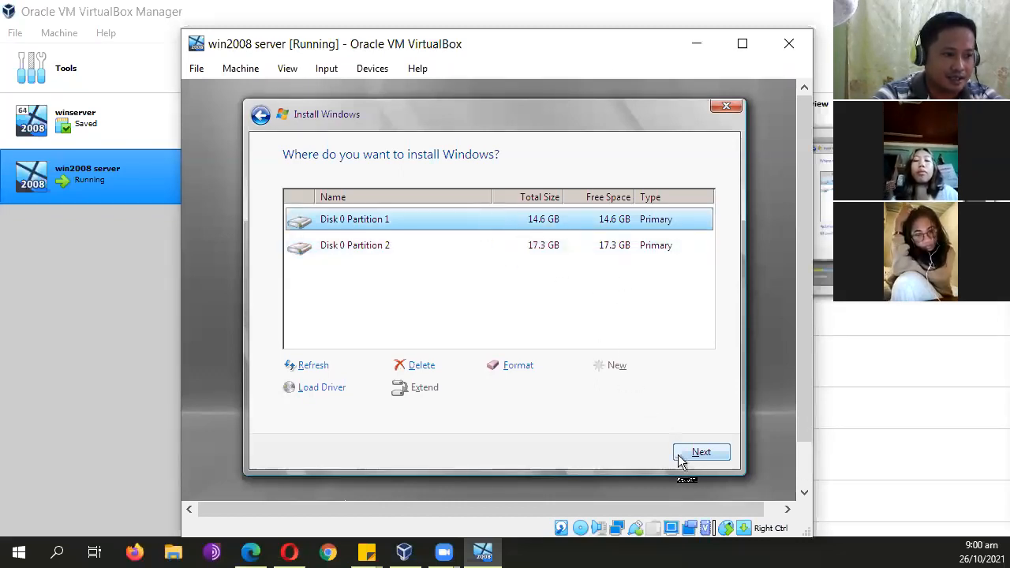
Close the win2008 server virtual machine by powering it off.
left_click(788, 44)
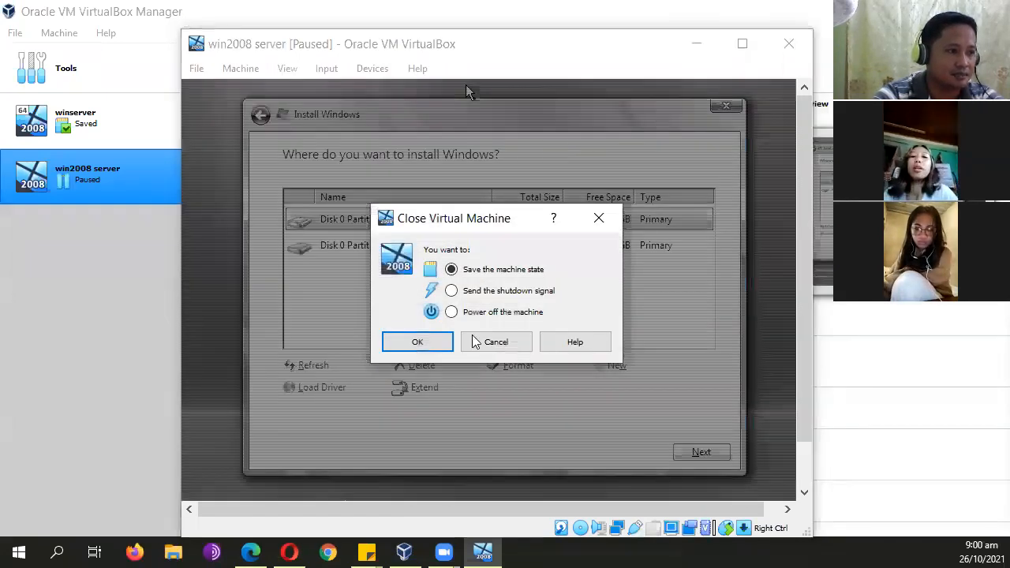
left_click(464, 313)
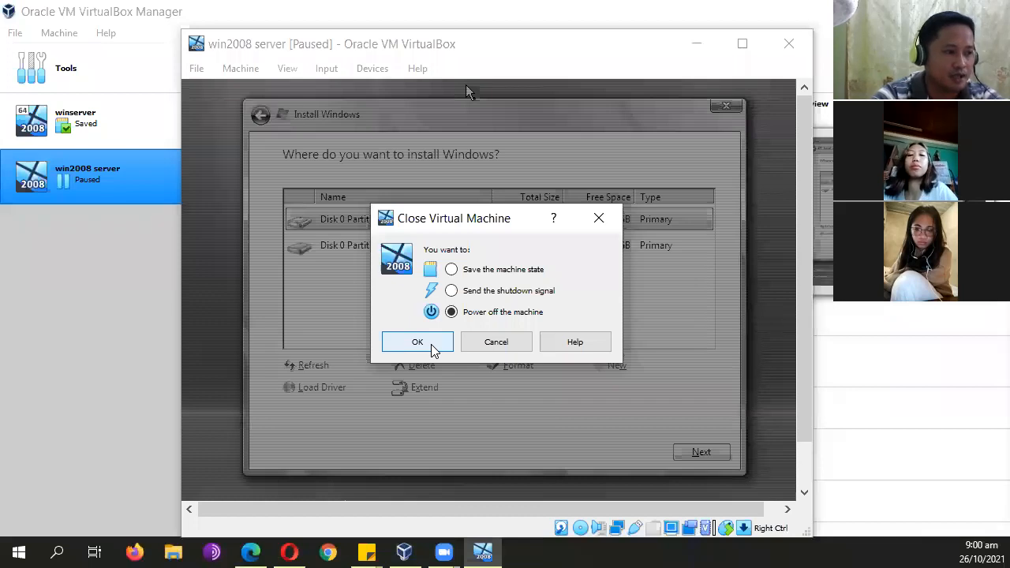
left_click(432, 348)
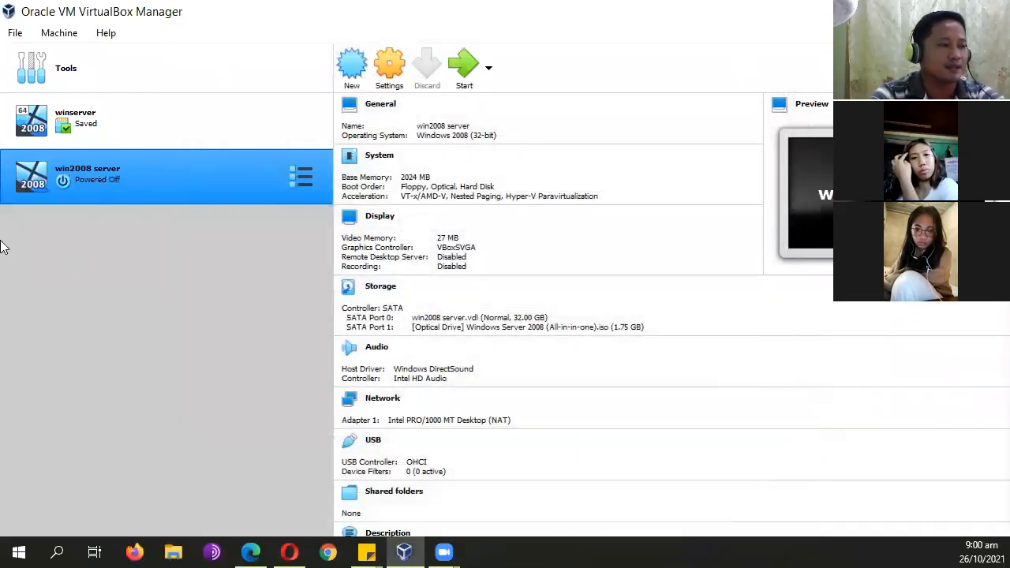
Start the saved winserver virtual machine and dismiss its keyboard capture and mouse pointer integration notices.
left_click(156, 119)
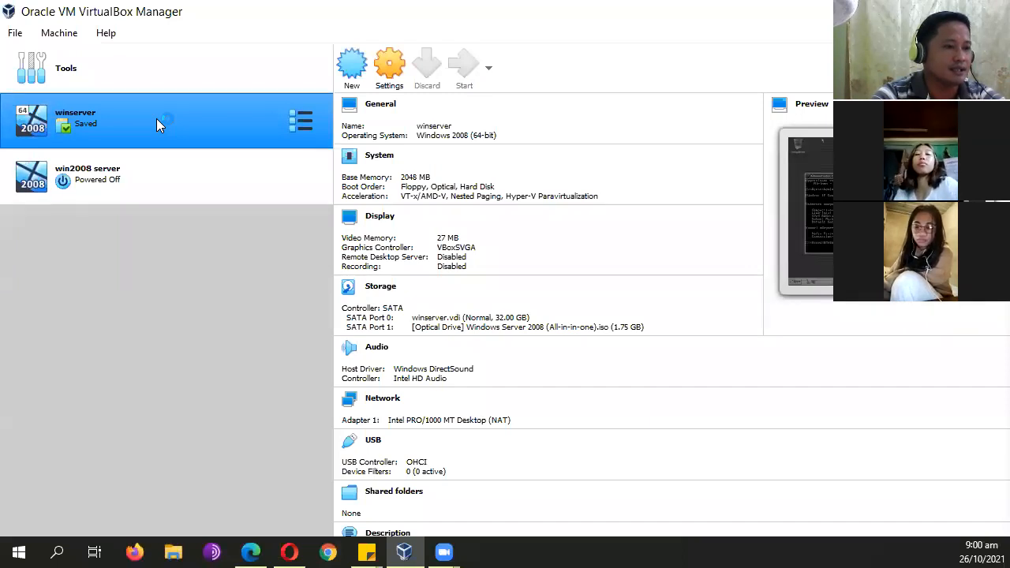
left_click(389, 65)
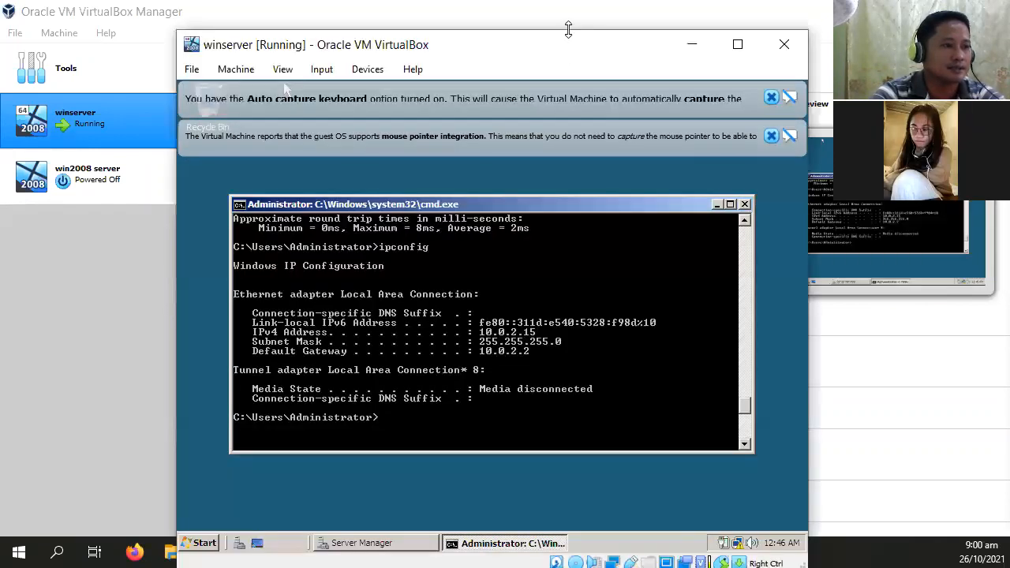
mouse_move(566, 45)
left_mouse_down()
mouse_move(571, 63)
mouse_move(570, 40)
left_mouse_up()
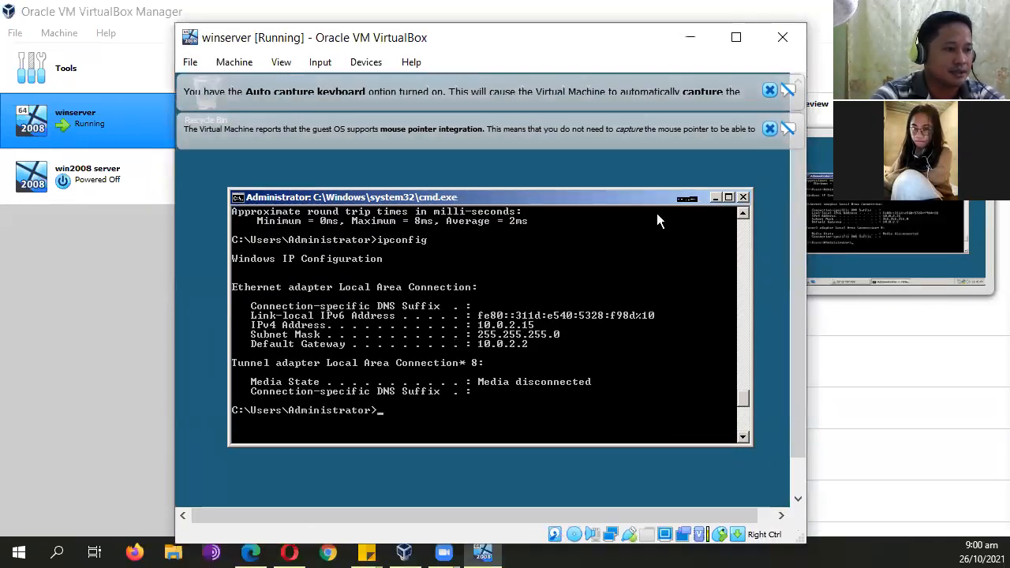
left_click(769, 128)
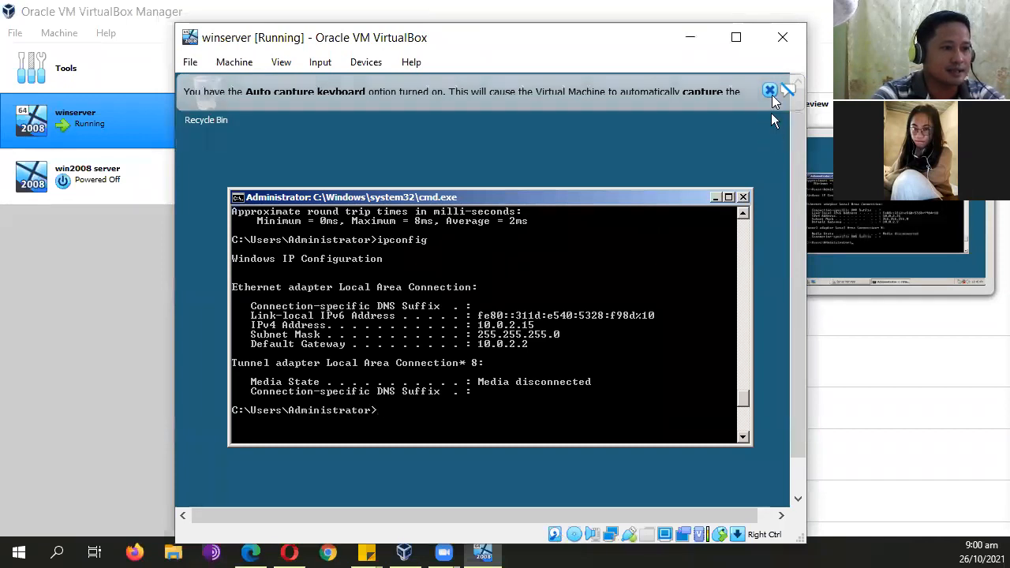
left_click(770, 93)
left_click_drag(536, 36, 527, 50)
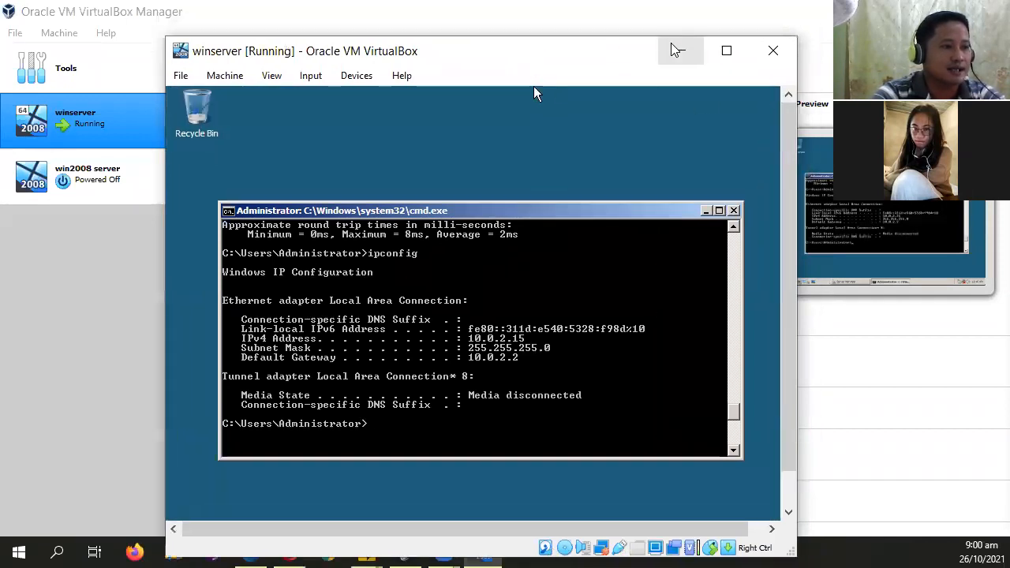
Examine the attachment options for Adapter 1 in winserver's network settings, cancel the settings, and return to the running winserver machine.
left_click(680, 51)
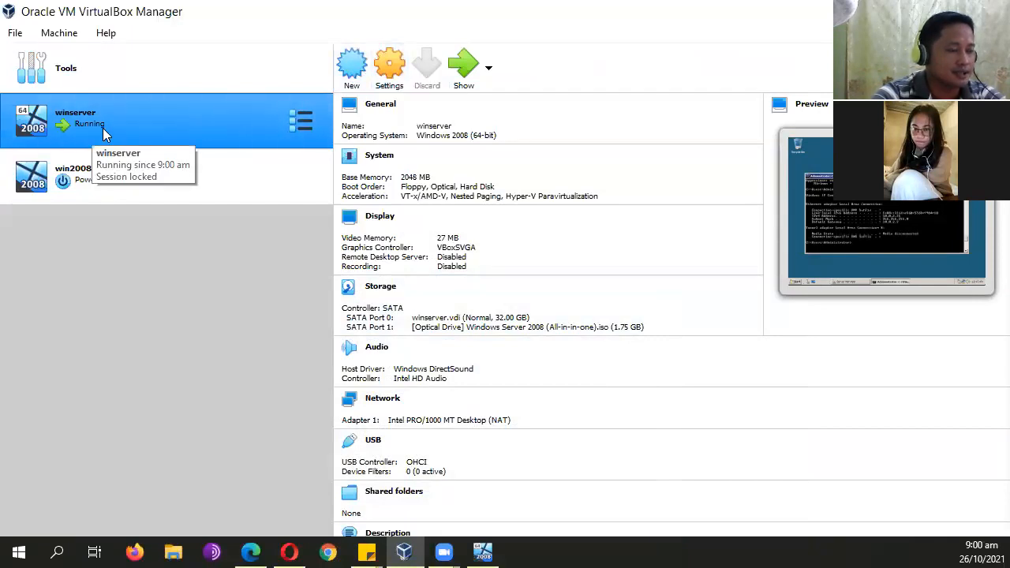
left_click(391, 63)
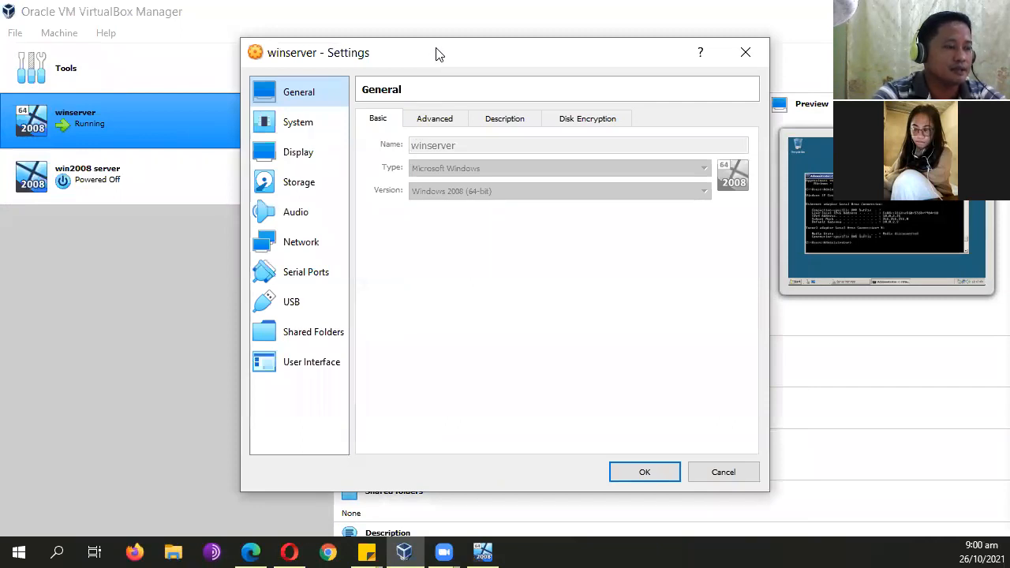
left_click(315, 244)
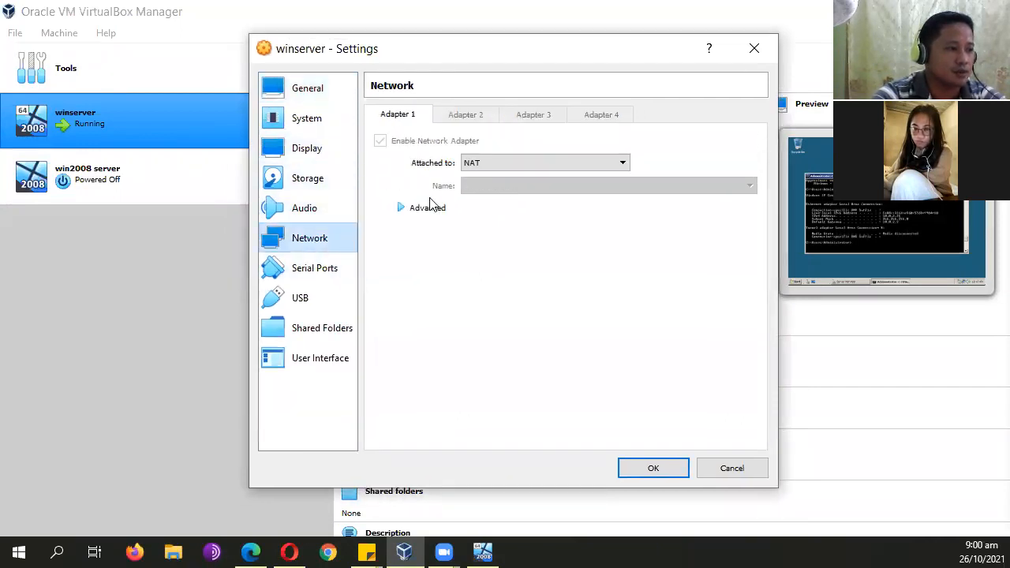
left_click(564, 167)
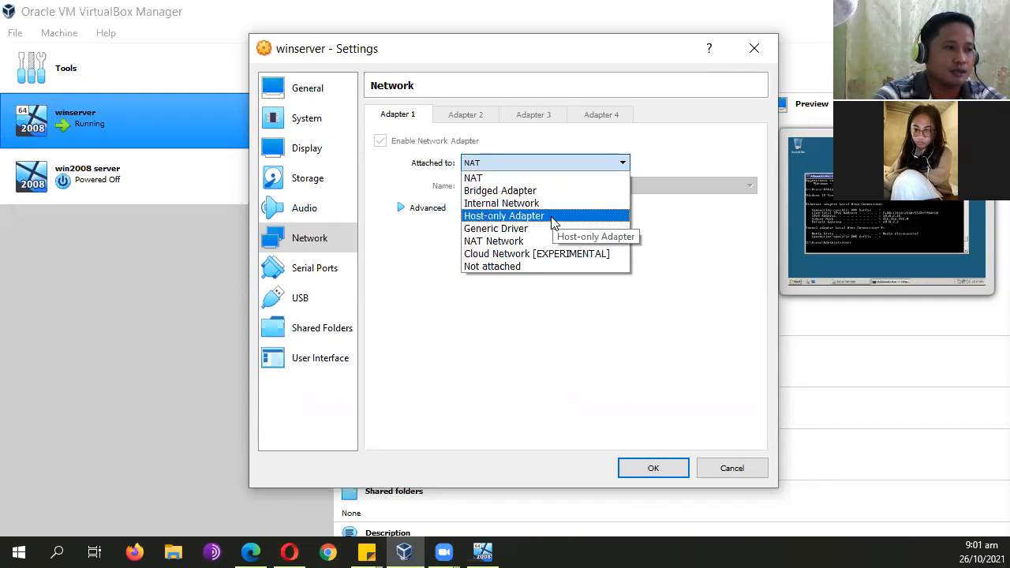
left_click(713, 250)
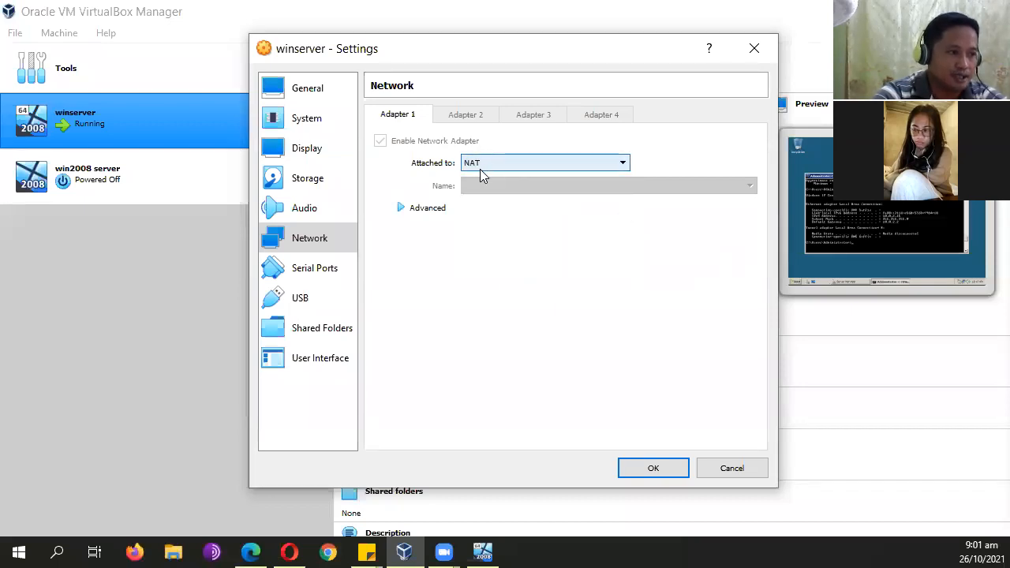
left_click(731, 471)
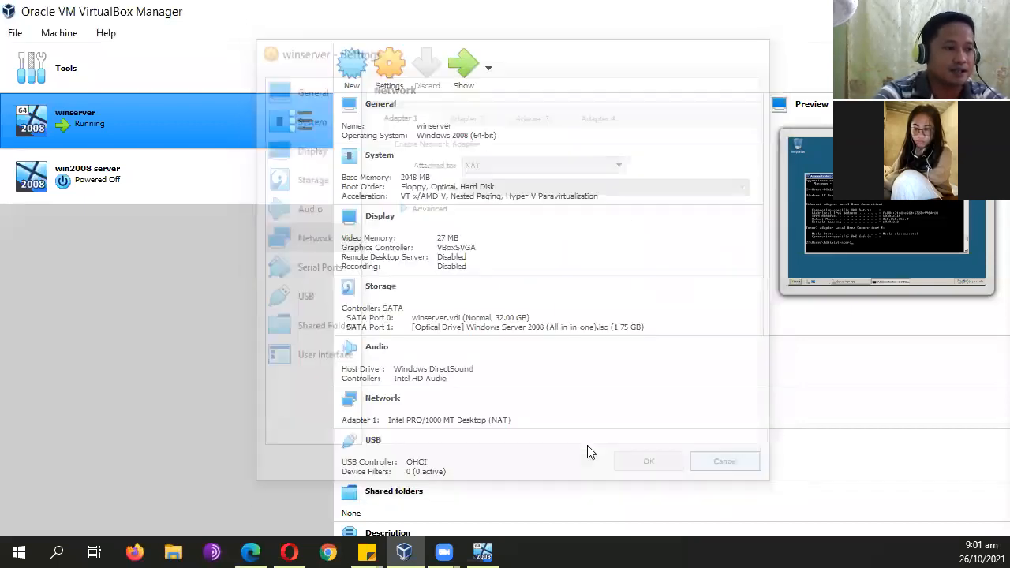
left_click(483, 552)
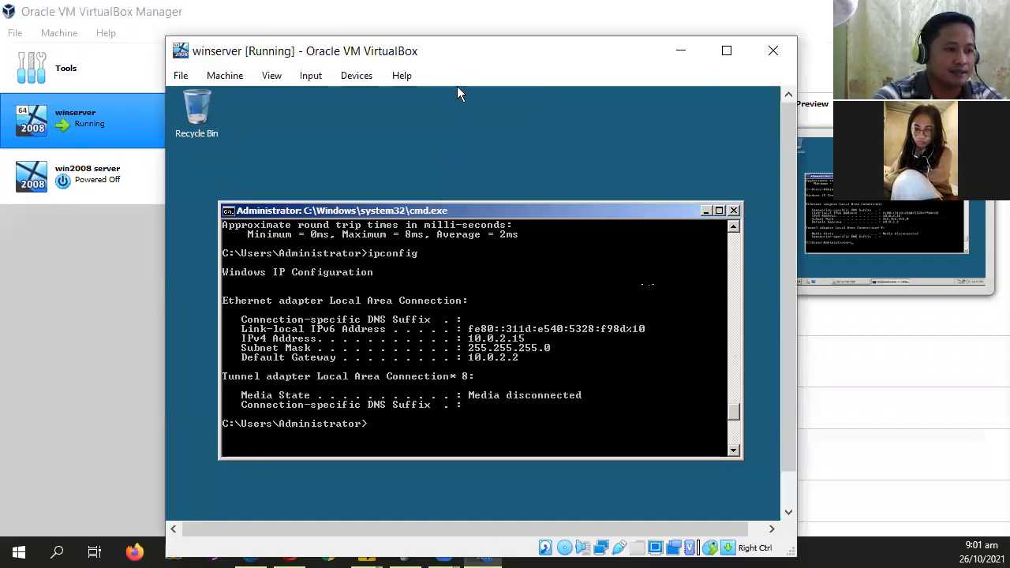
Close the open Command Prompt window inside the winserver machine, keeping the machine in its restored, non-maximized window.
double_click(462, 48)
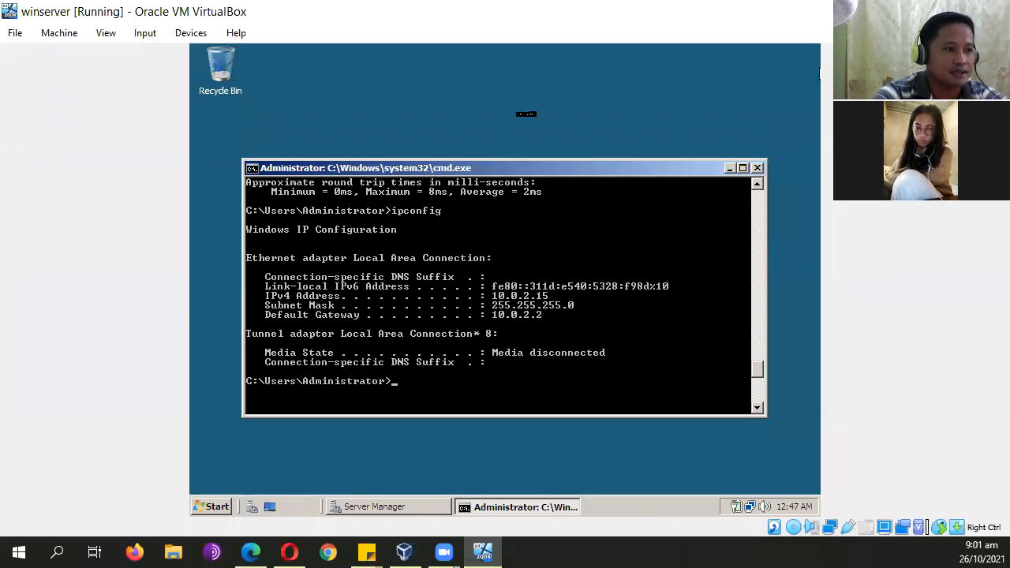
double_click(504, 12)
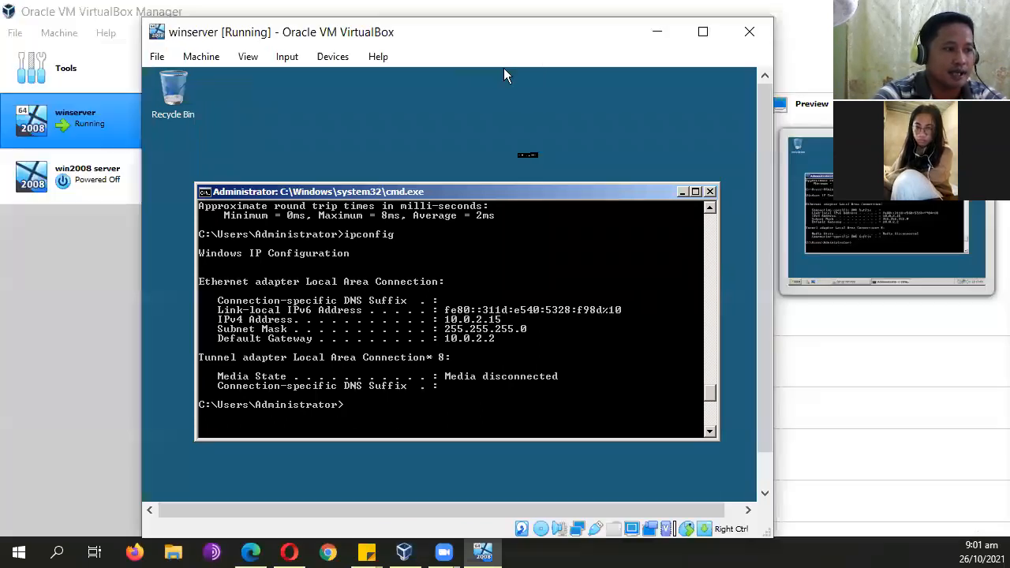
left_click(710, 192)
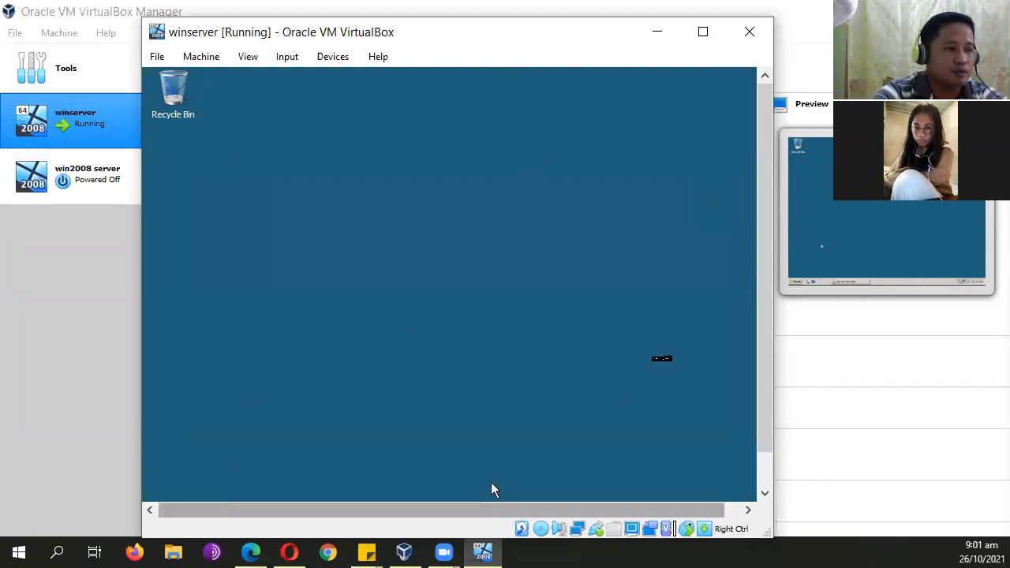
Open a new Command Prompt inside the winserver machine by searching for cmd.
left_click_drag(768, 210, 773, 292)
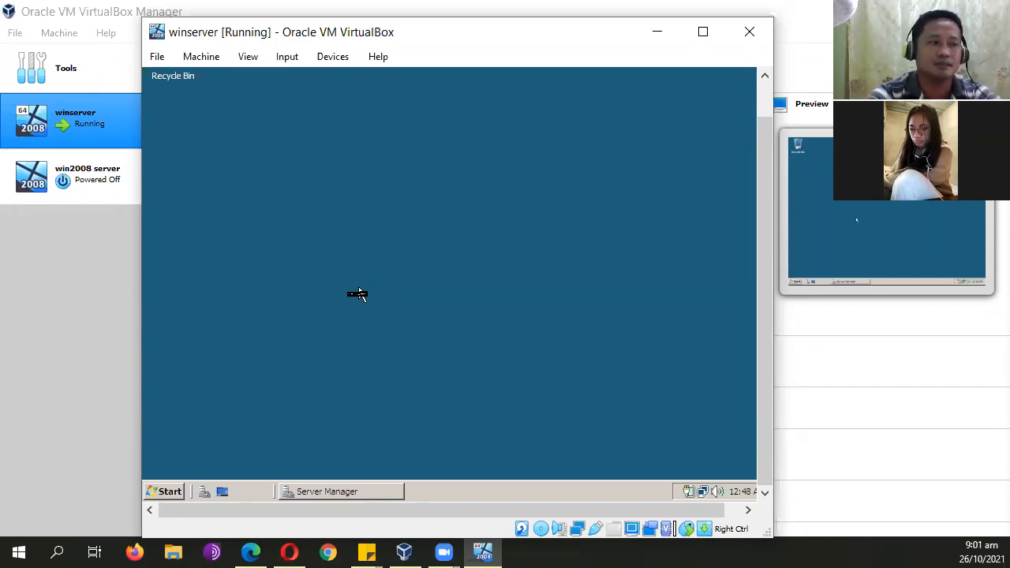
left_click_drag(762, 184, 768, 124)
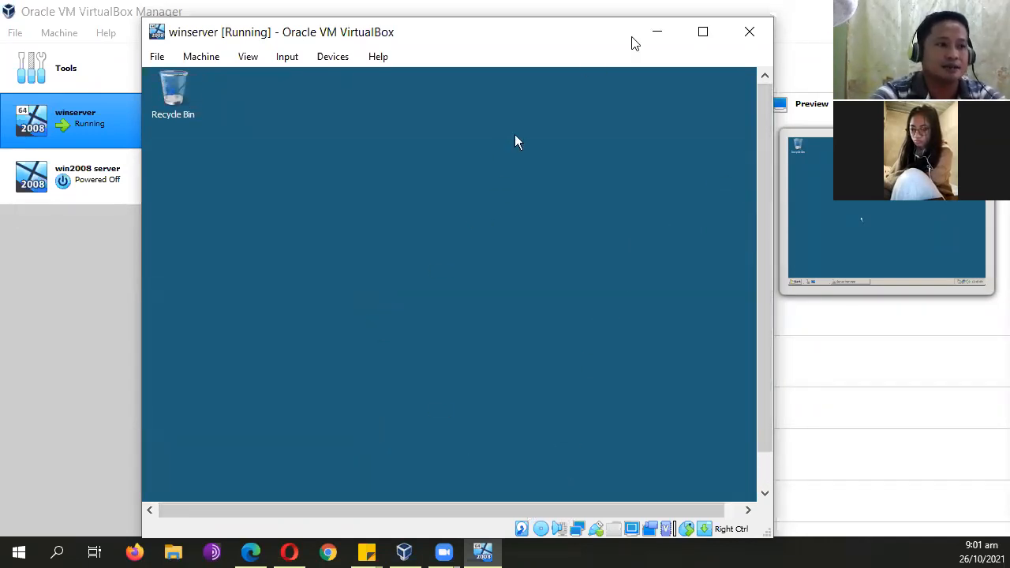
left_click_drag(759, 180, 762, 221)
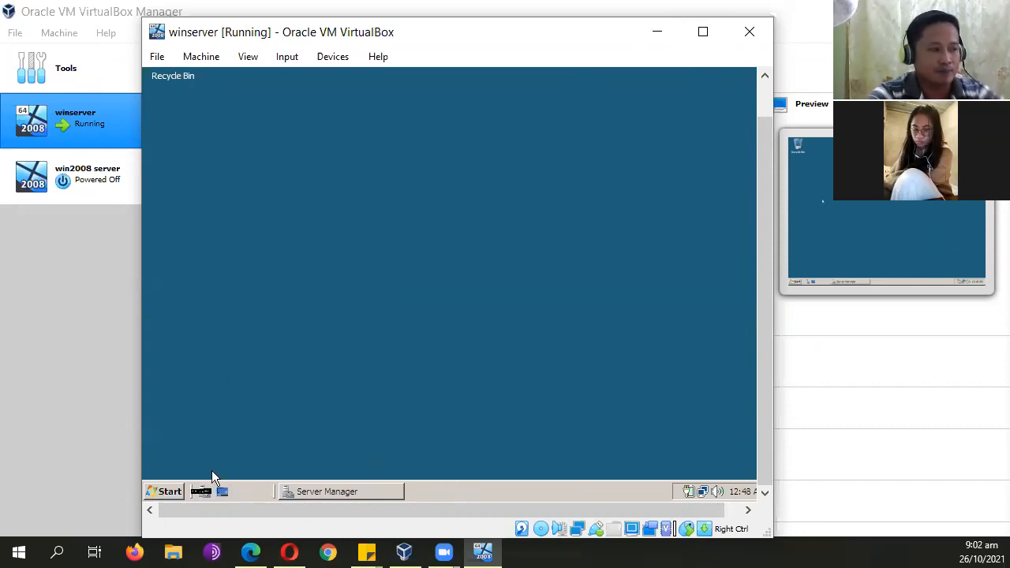
left_click(171, 495)
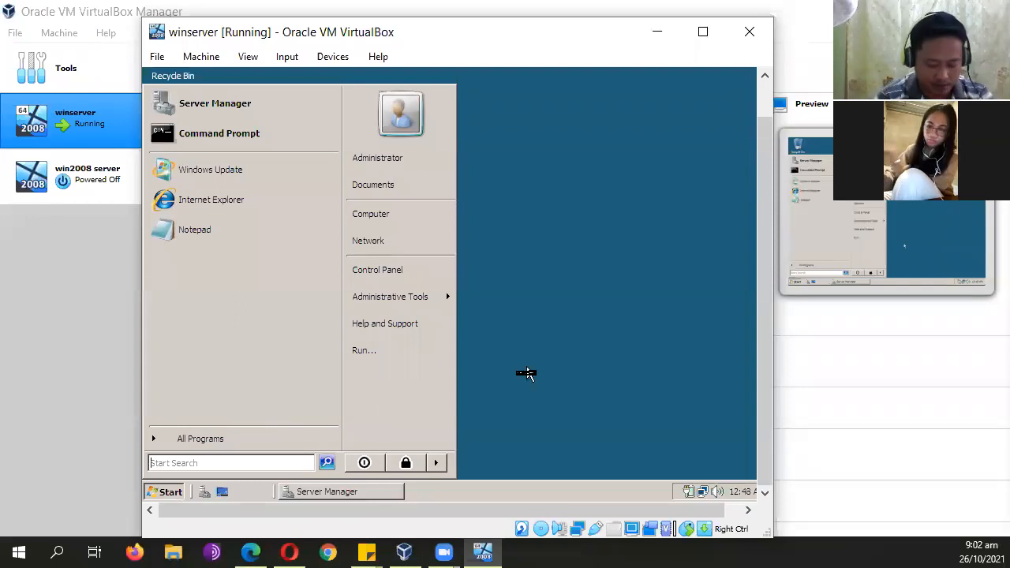
type("cmd")
key("Return")
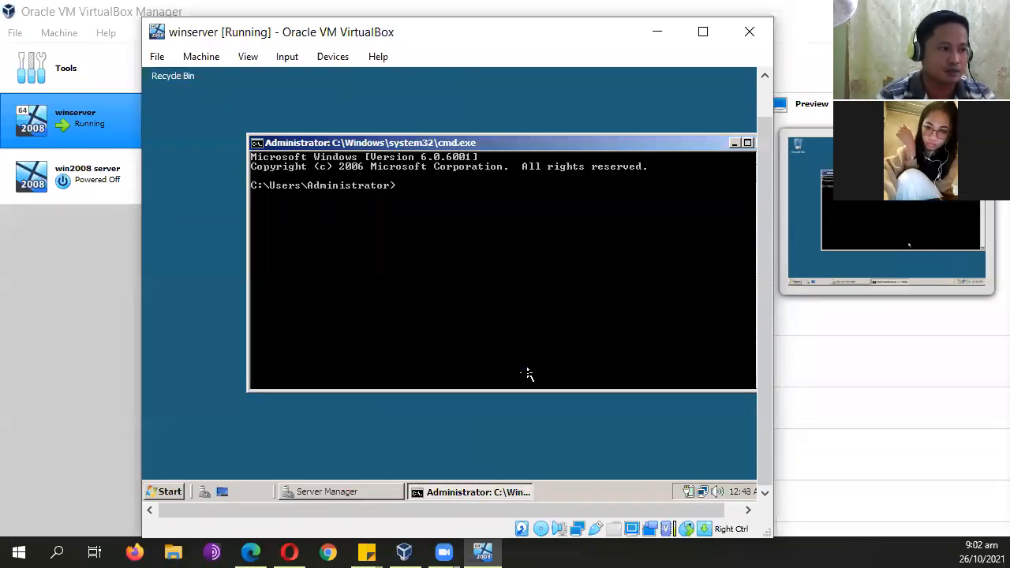
Display winserver's IP configuration with ipconfig and reposition the Command Prompt window so it fits fully within the visible desktop.
type("ipconfig")
key("Return")
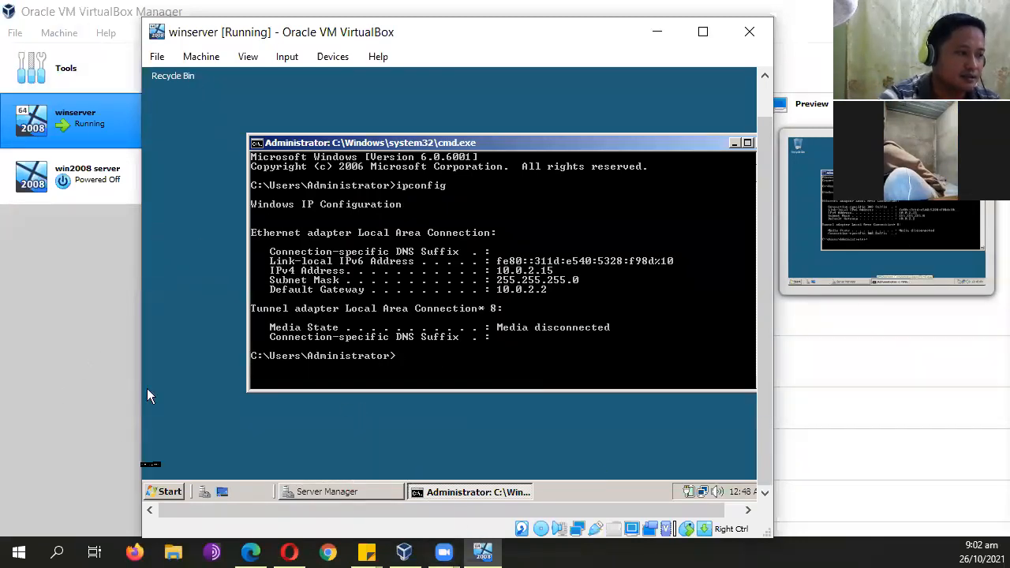
mouse_move(263, 550)
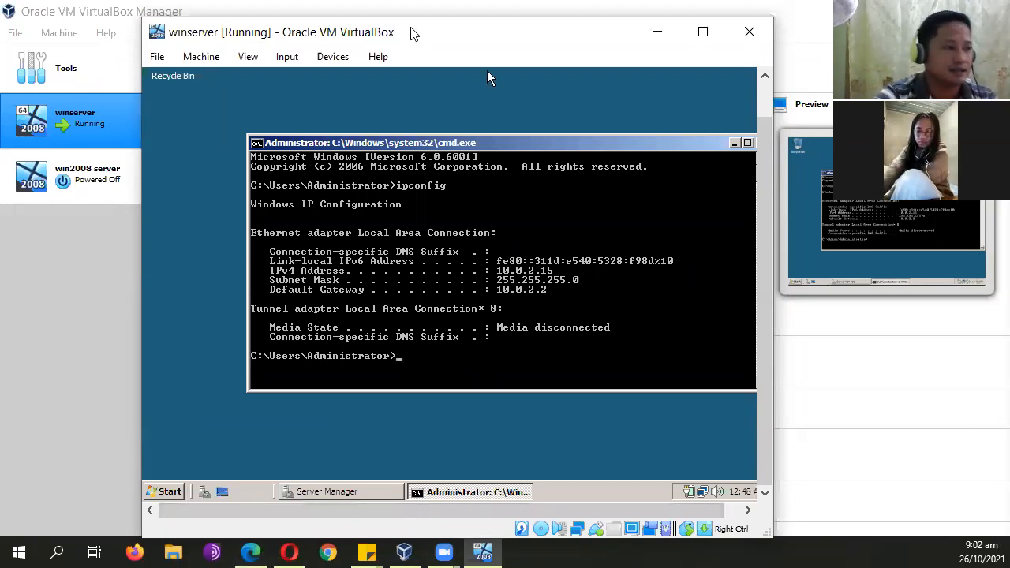
left_click_drag(535, 145, 491, 151)
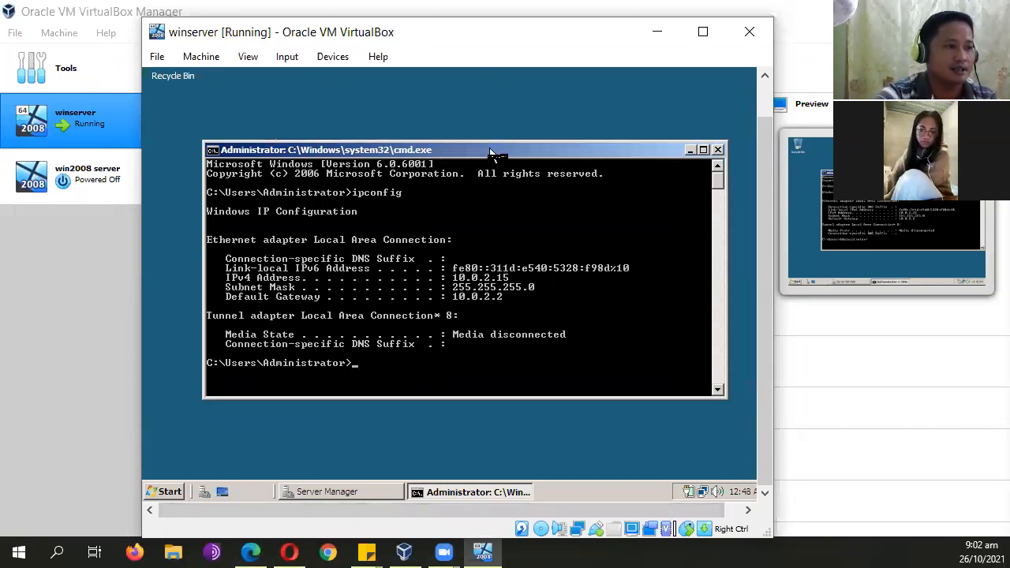
Test winserver's connectivity by running ping 192.168.56.1 in its Command Prompt, and reposition the Command Prompt window.
left_click(644, 87)
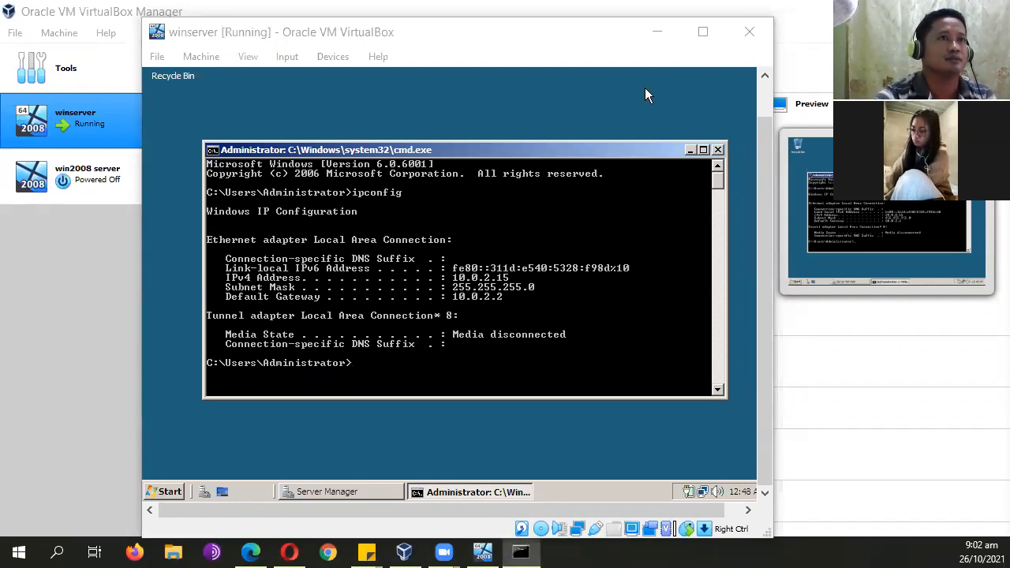
left_click(473, 365)
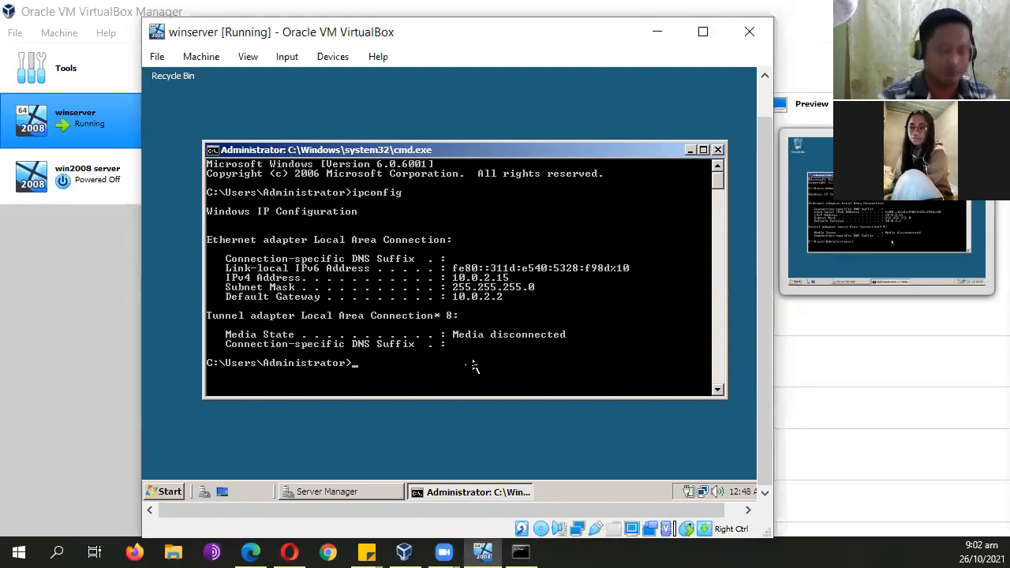
type("ping")
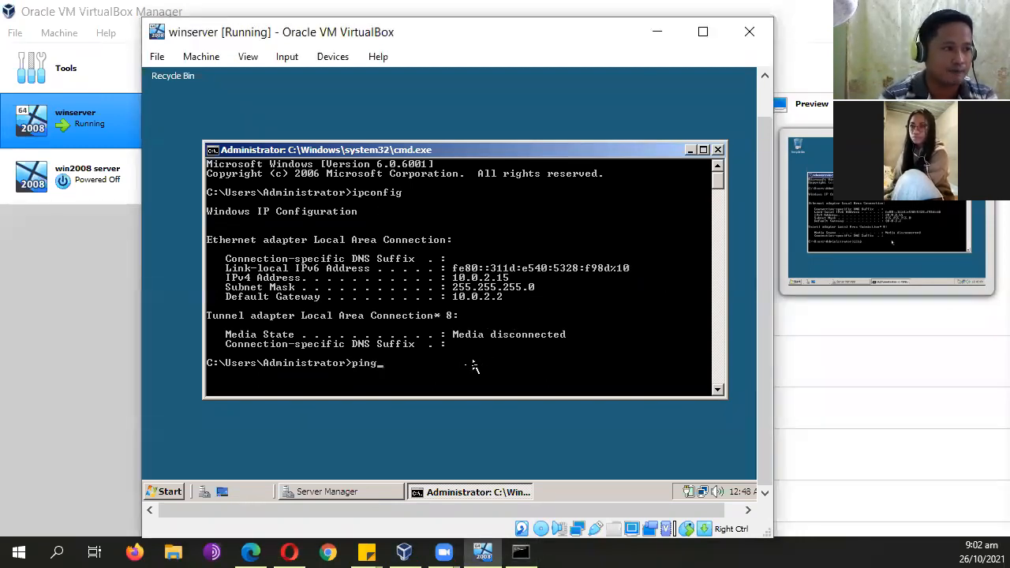
type(" 192.168.56.1")
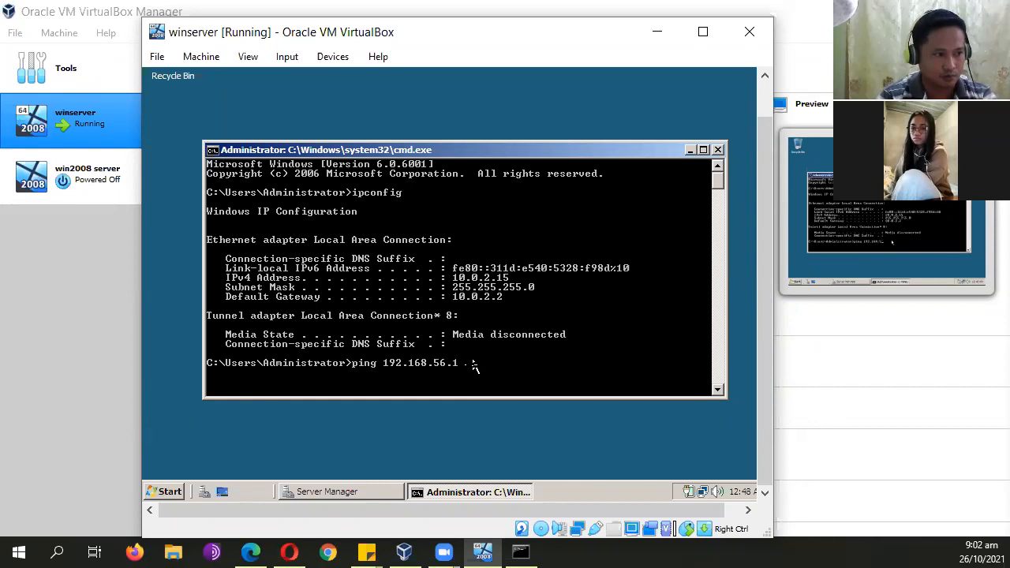
key("Return")
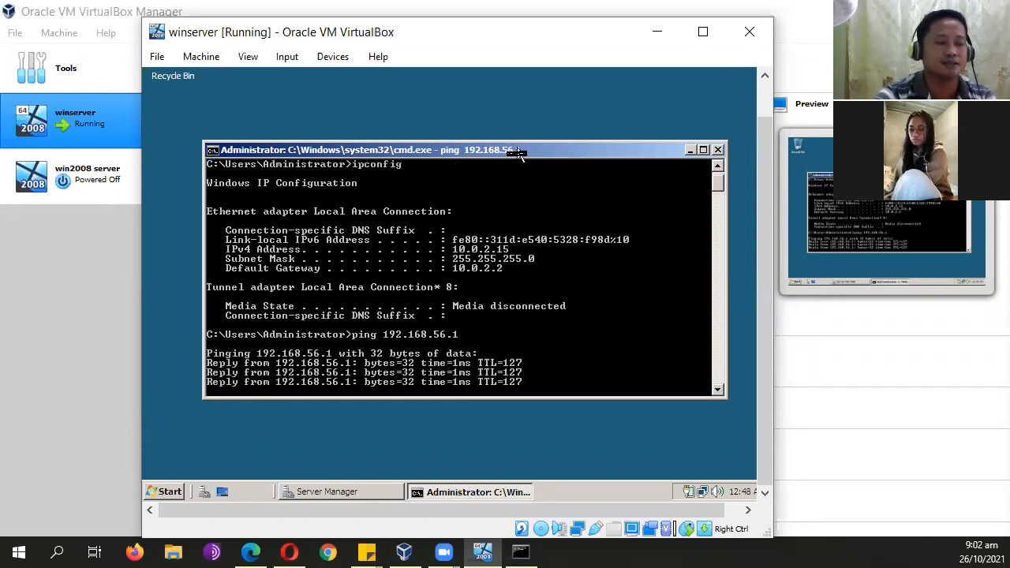
left_click_drag(516, 153, 522, 134)
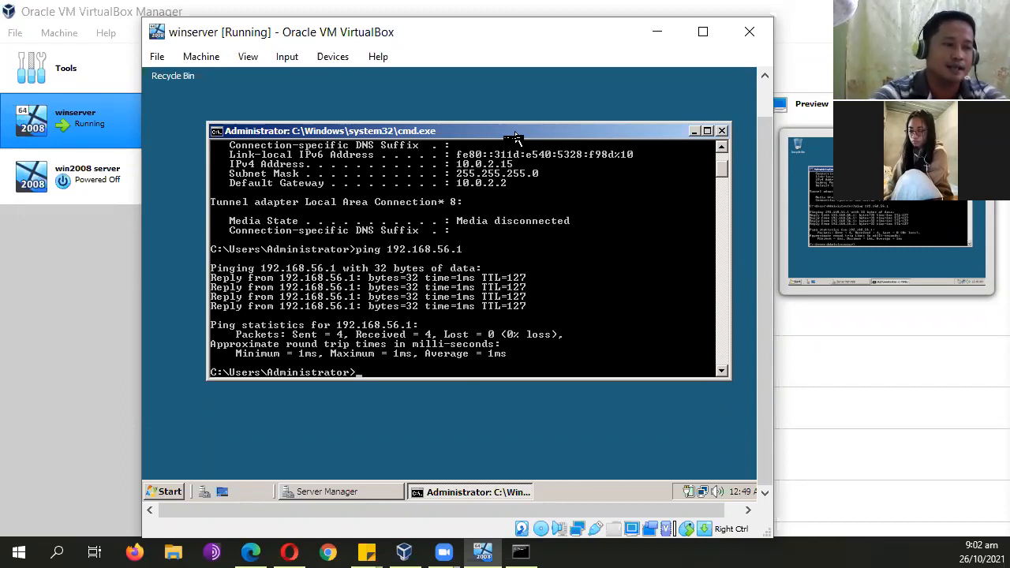
mouse_move(515, 138)
left_mouse_down()
mouse_move(498, 156)
mouse_move(507, 156)
left_mouse_up()
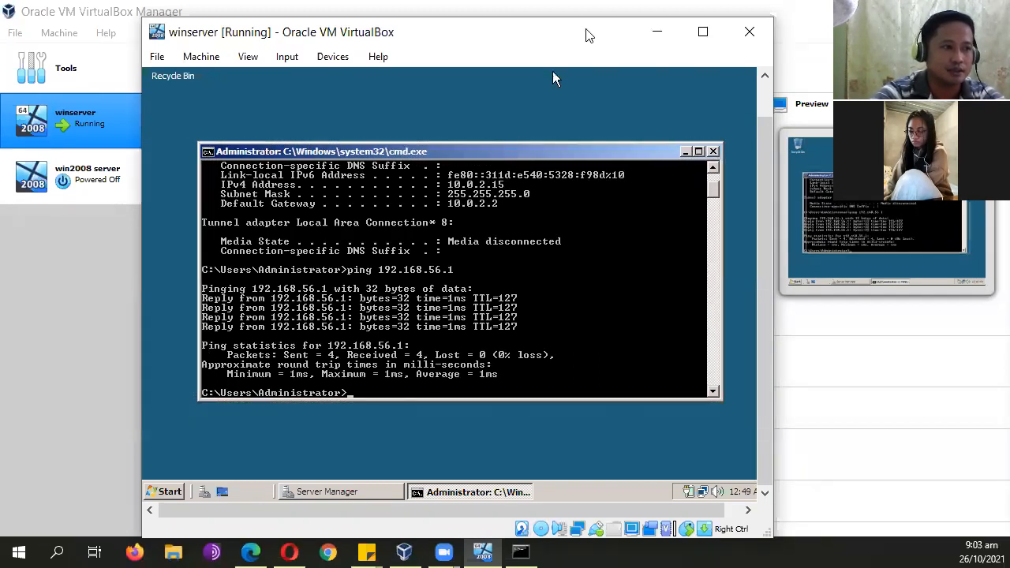